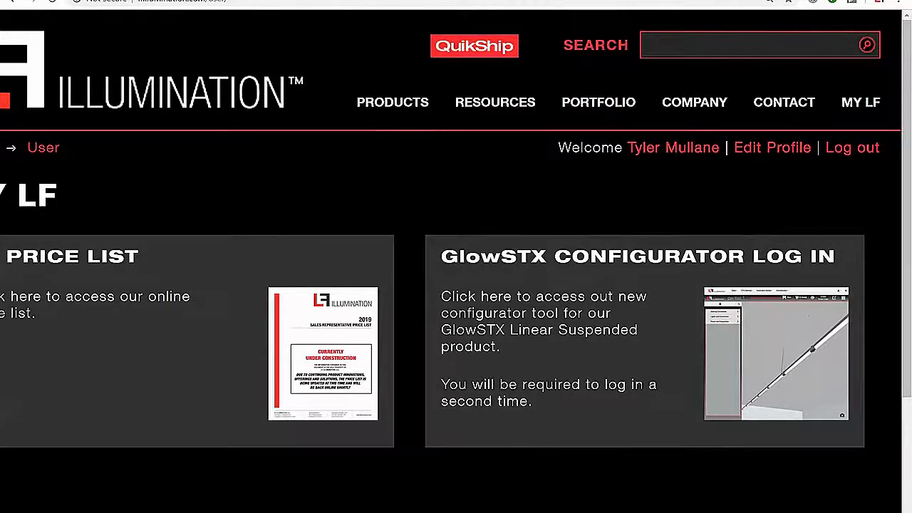
# Open the GlowSTX configurator from the My LF page
pyautogui.hscroll(-2, 456, 285)
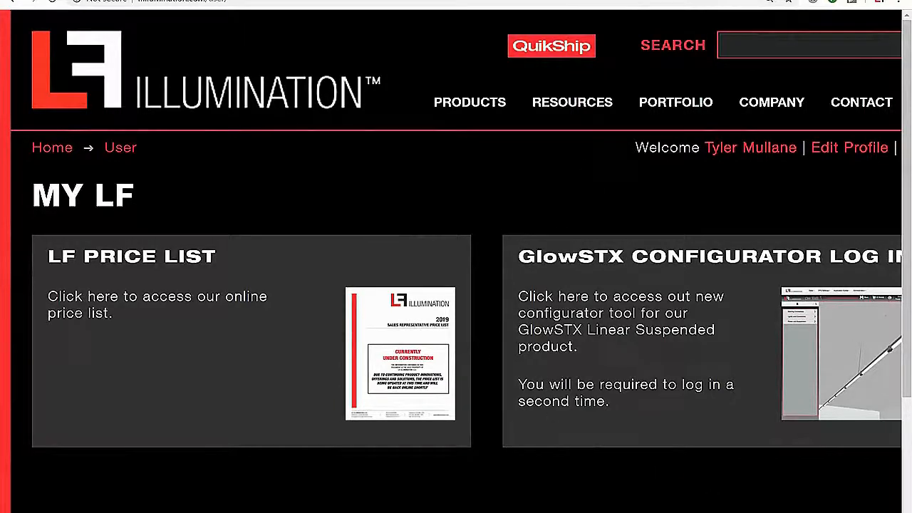
pyautogui.hscroll(2, 456, 285)
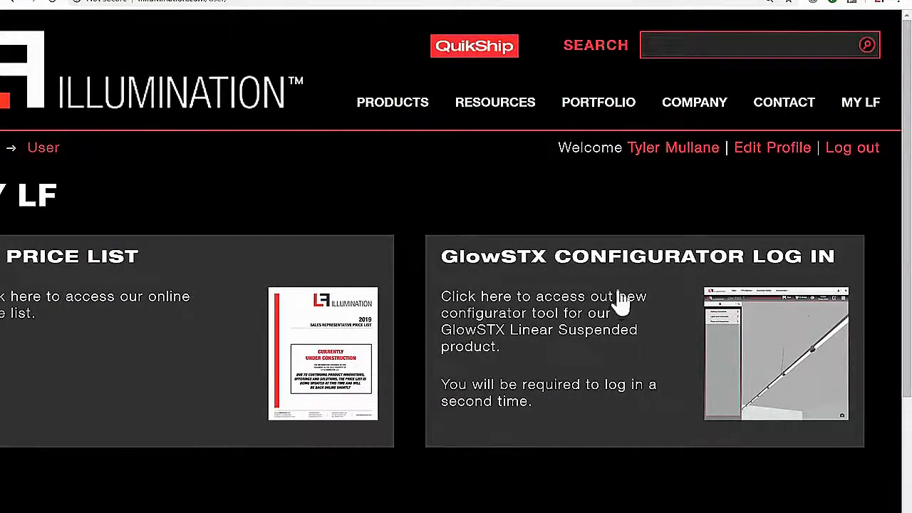
pyautogui.click(618, 295)
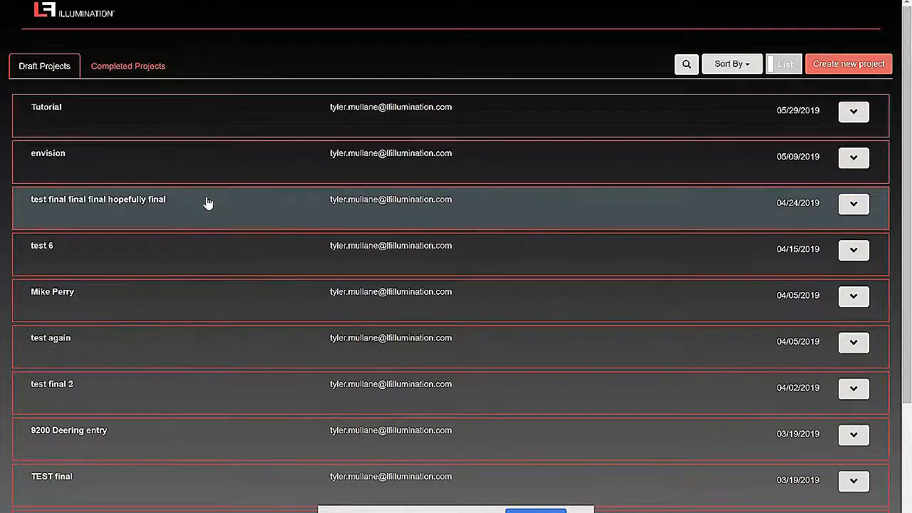
# Review the Tutorial project's bill of materials grouped by products and by design, and close it
pyautogui.click(854, 111)
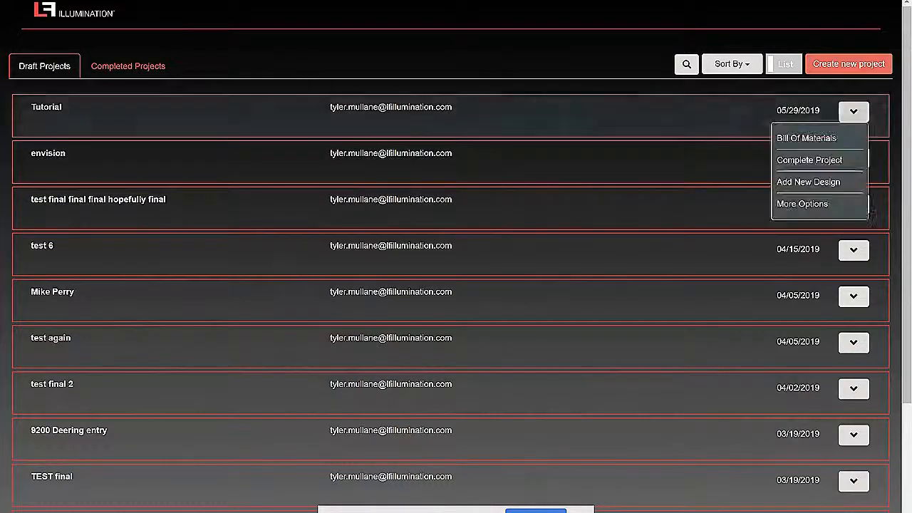
pyautogui.click(854, 111)
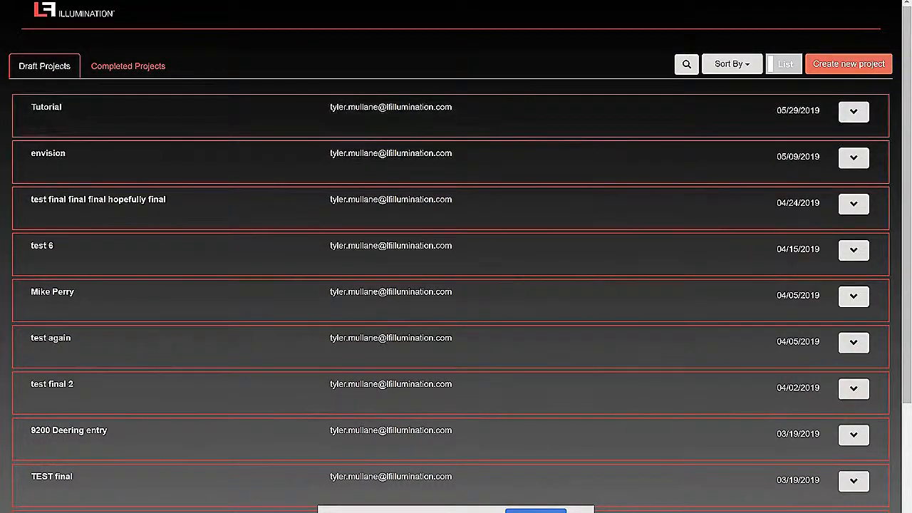
pyautogui.click(854, 111)
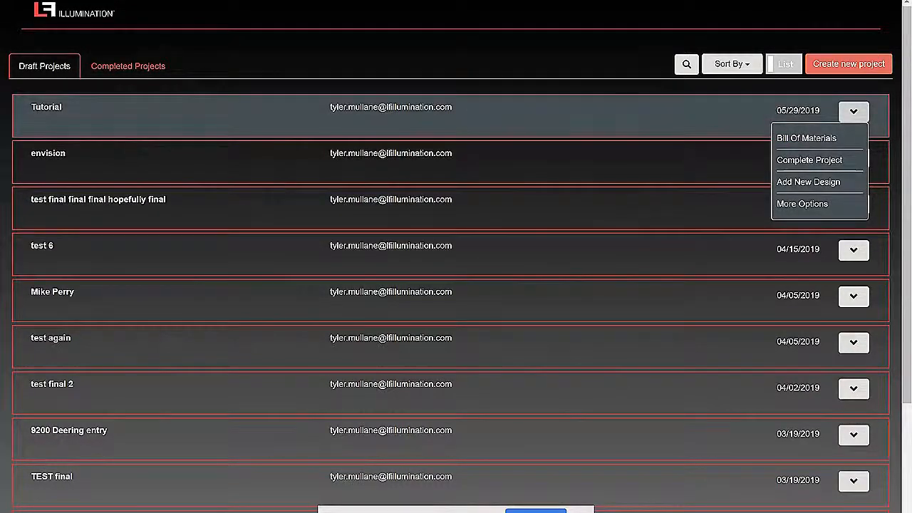
pyautogui.click(809, 137)
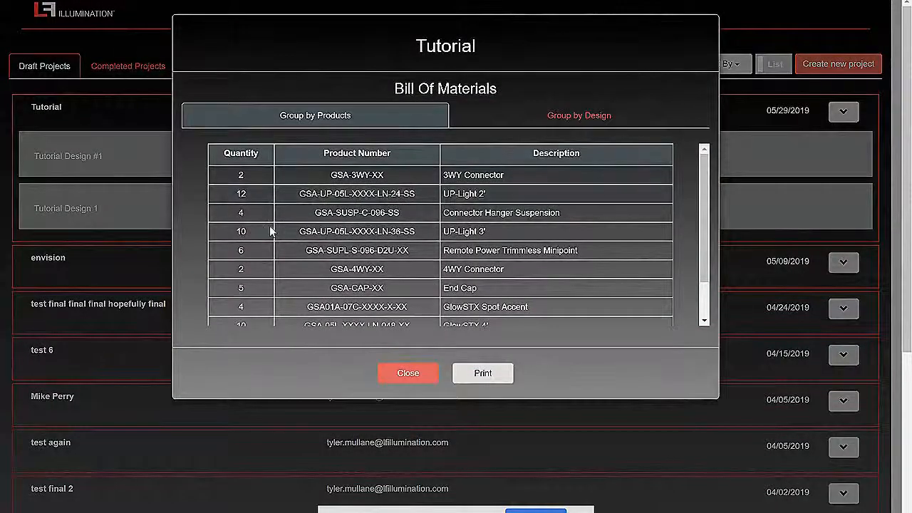
pyautogui.scroll(-1, 270, 225)
pyautogui.scroll(1, 271, 230)
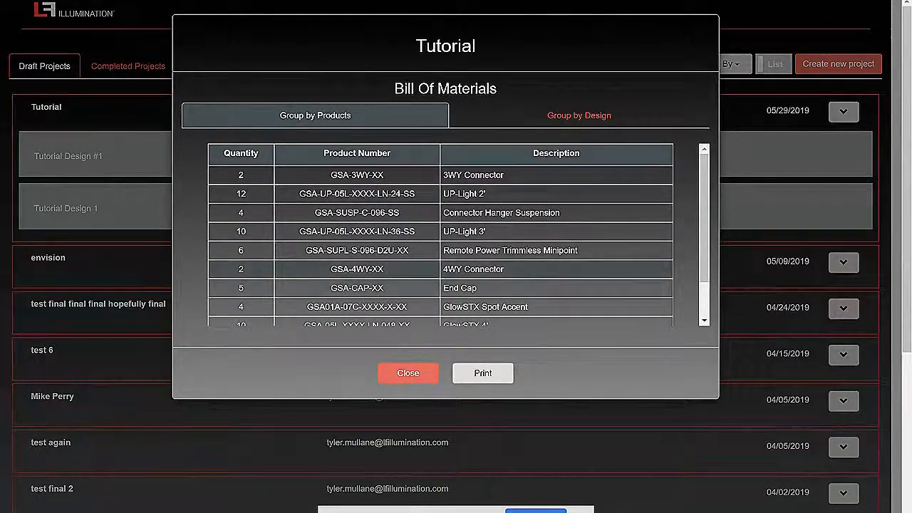
pyautogui.scroll(-2, 234, 193)
pyautogui.click(579, 116)
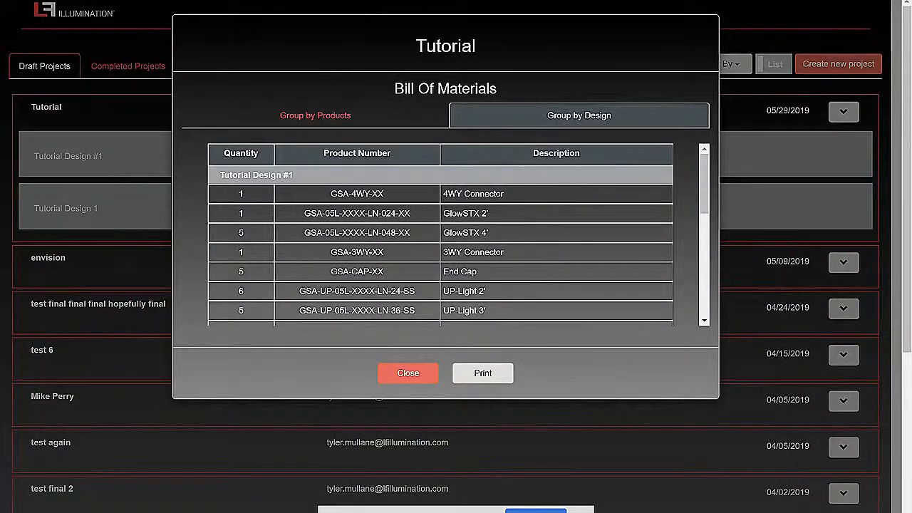
pyautogui.scroll(-5, 295, 189)
pyautogui.scroll(-3, 441, 233)
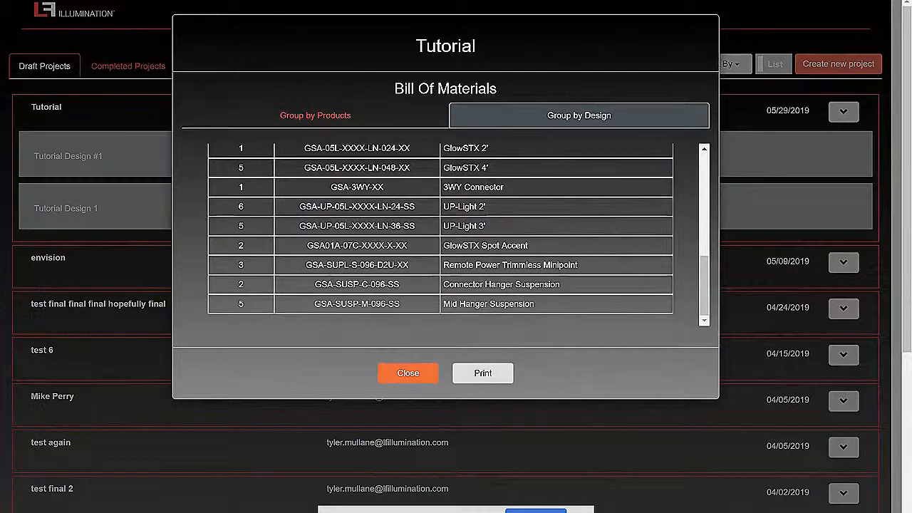
pyautogui.click(408, 372)
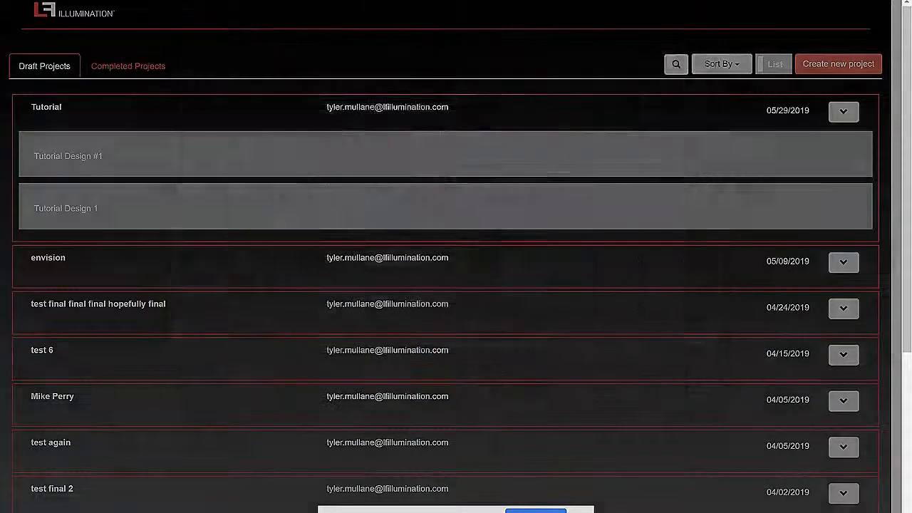
# Look through the completed projects list and return to the draft projects
pyautogui.click(853, 112)
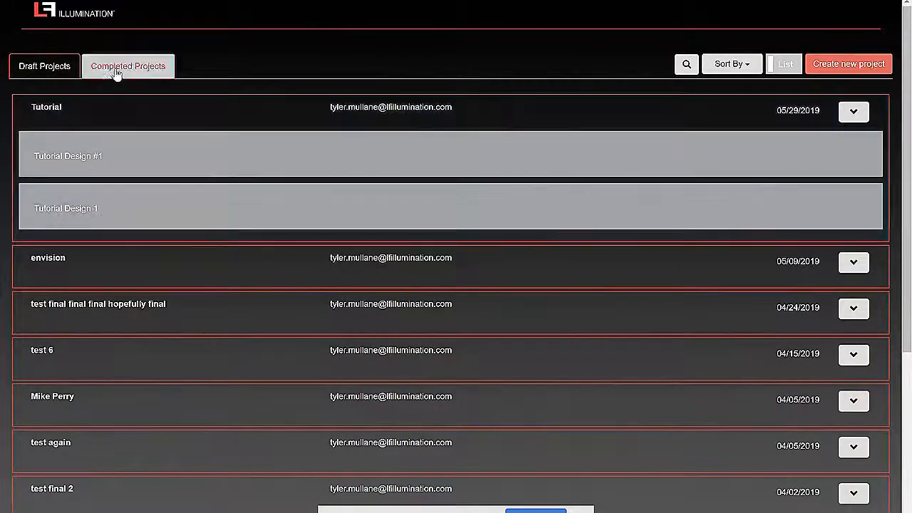
pyautogui.click(114, 67)
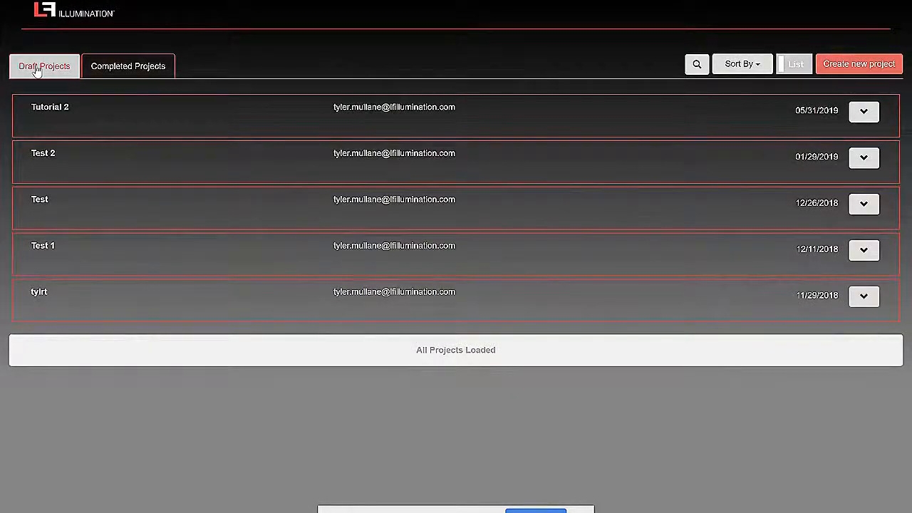
pyautogui.click(38, 69)
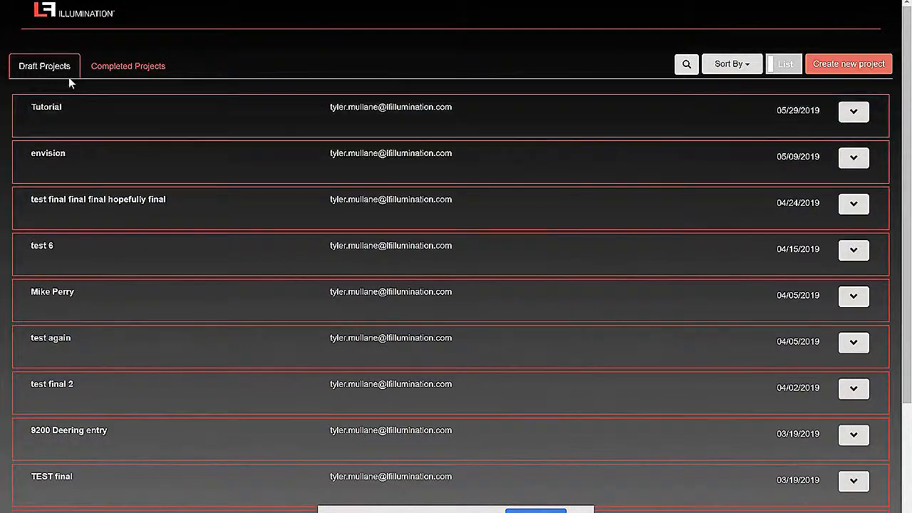
pyautogui.click(110, 68)
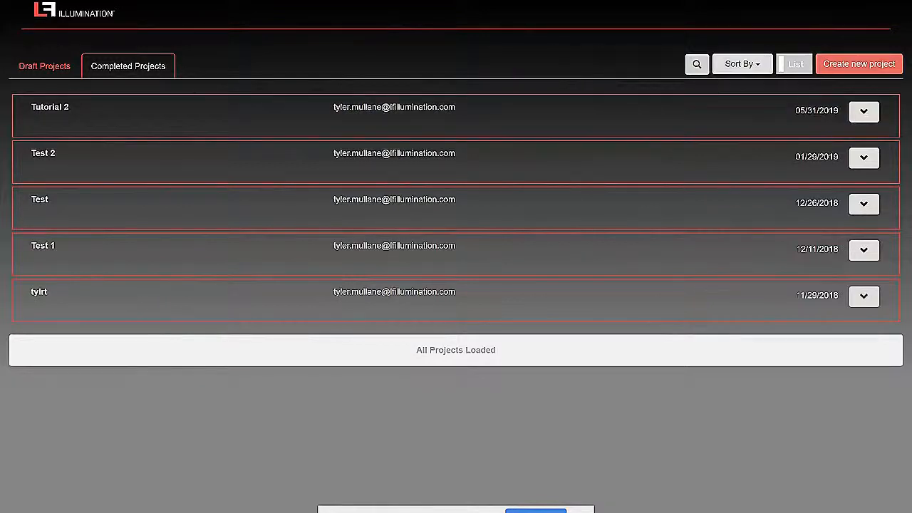
pyautogui.click(49, 70)
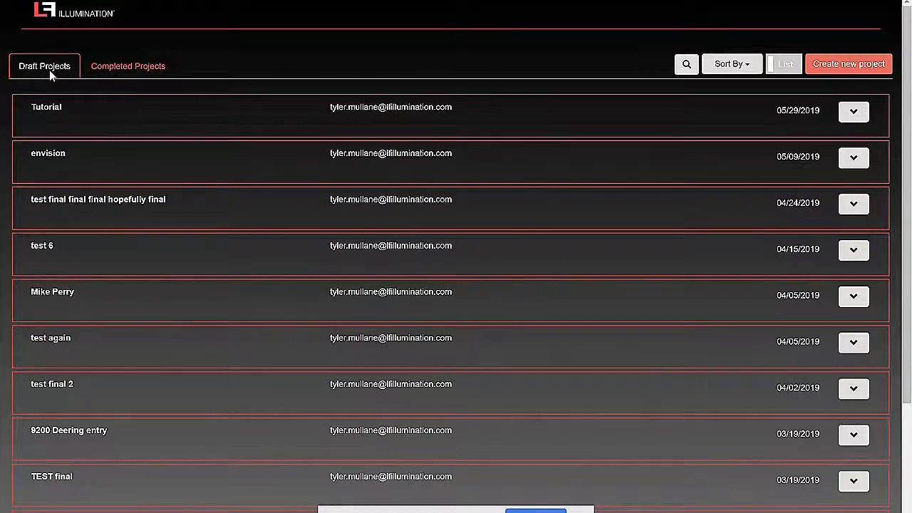
# Add a new design to the Tutorial draft project
pyautogui.click(854, 111)
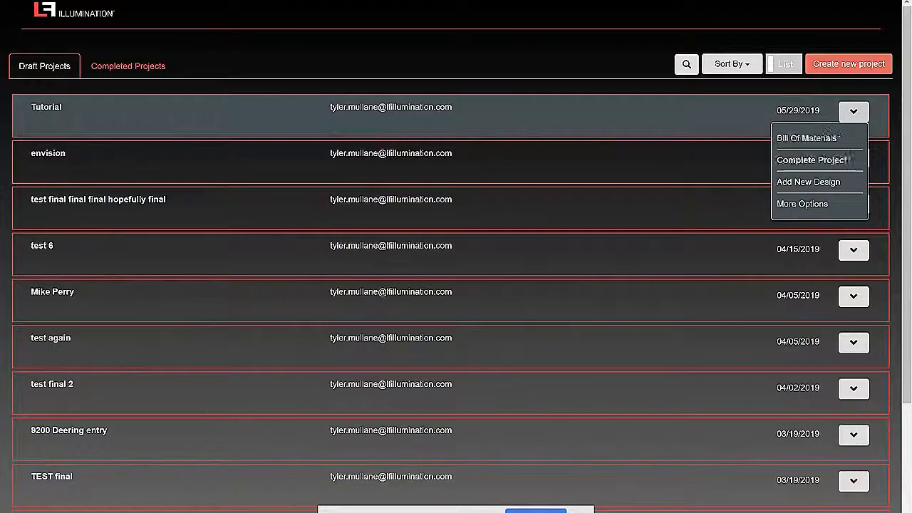
pyautogui.click(810, 183)
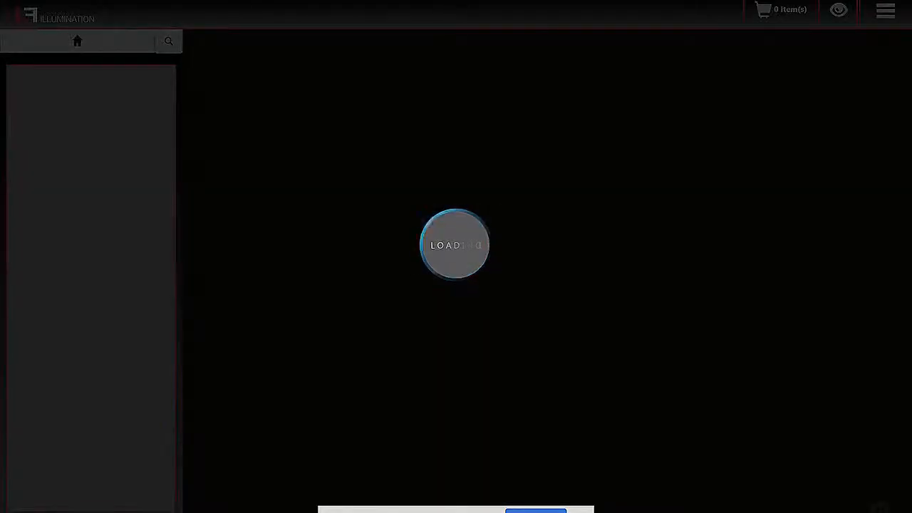
pyautogui.moveTo(492, 512)
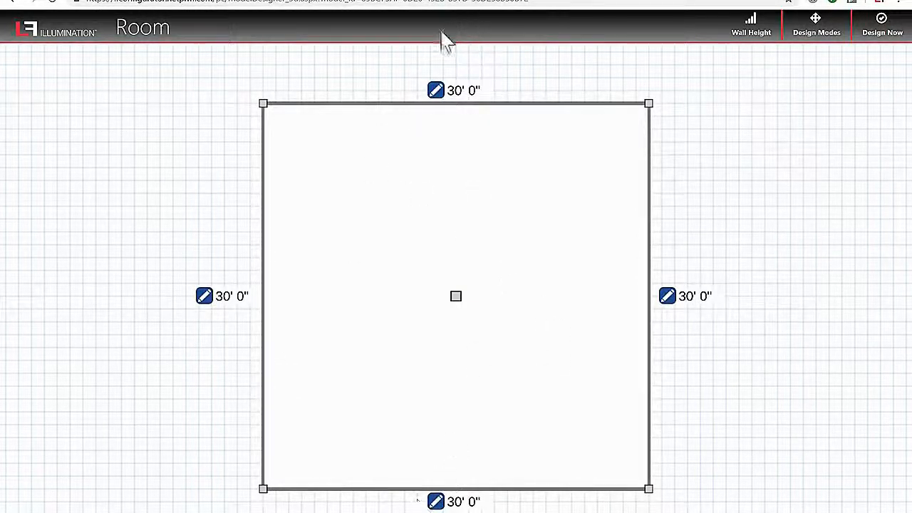
# Set the length of the room's upper wall in the floor plan to 40 feet
pyautogui.click(448, 94)
pyautogui.click(382, 134)
pyautogui.write('40')
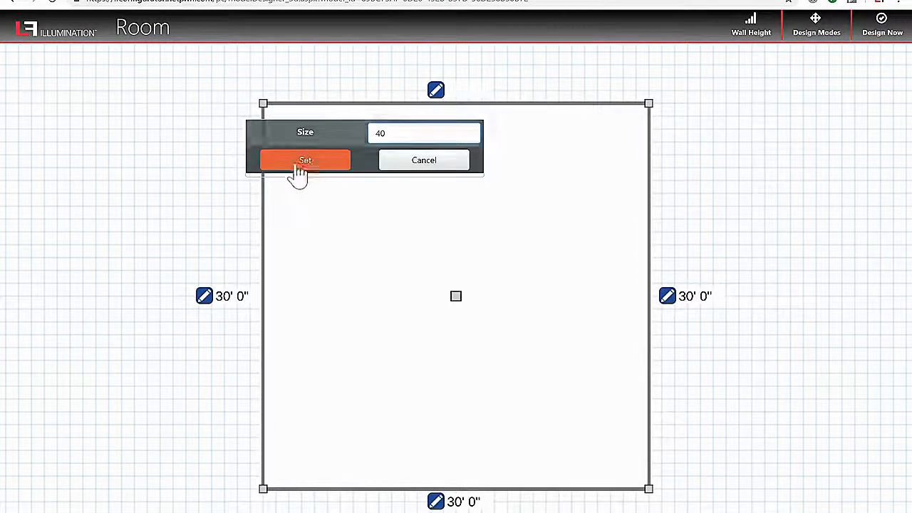
pyautogui.click(299, 162)
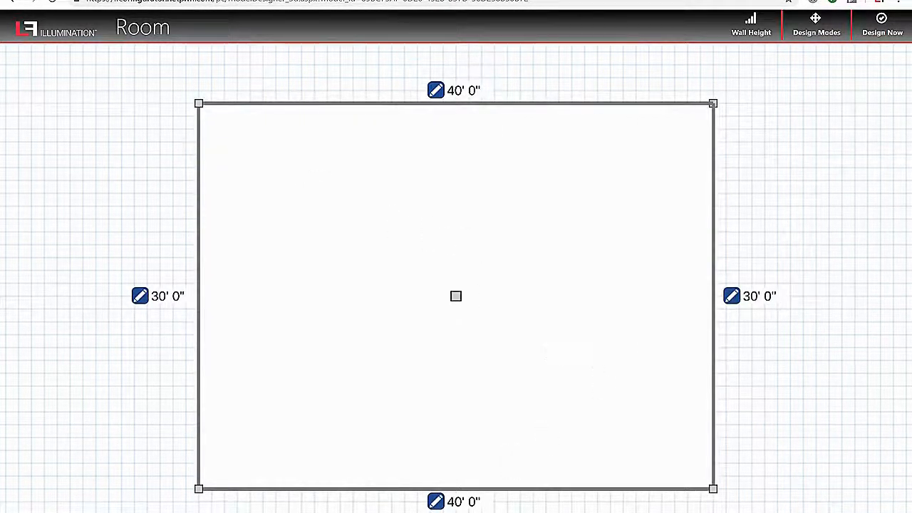
# Set the room's wall height to 12
pyautogui.click(750, 27)
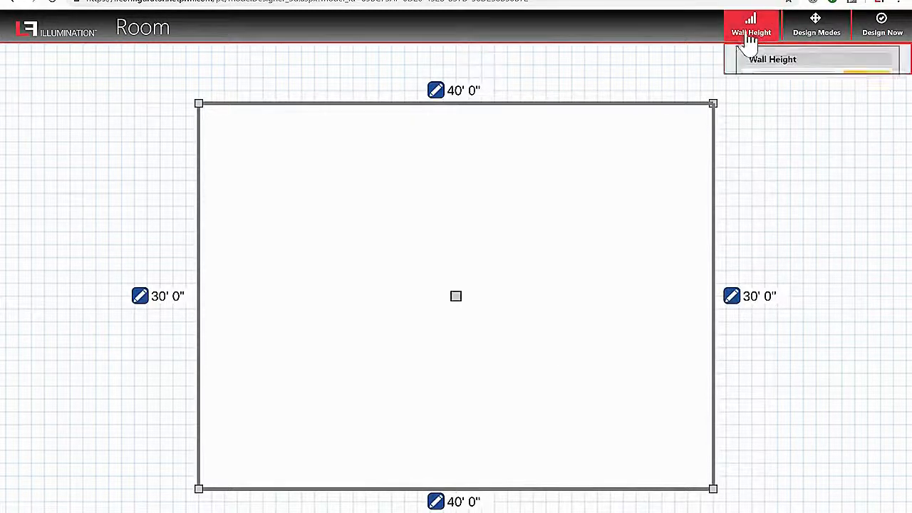
pyautogui.click(770, 83)
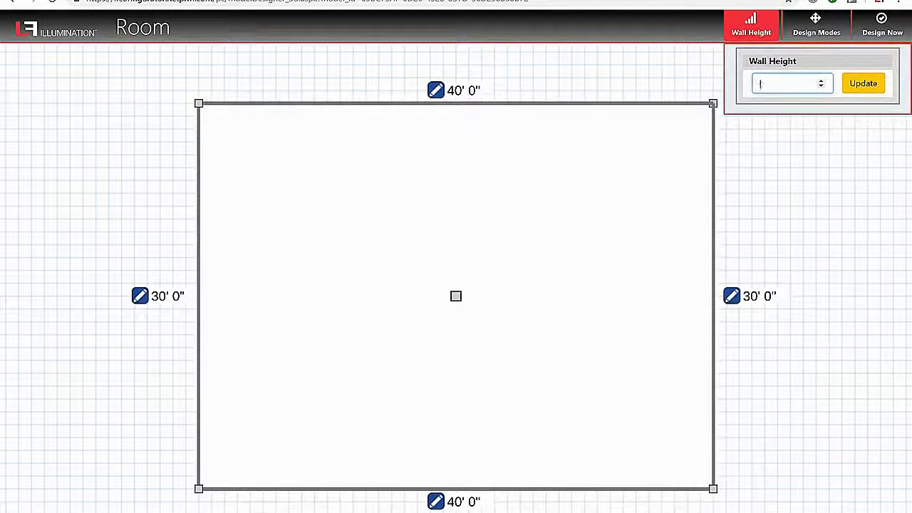
pyautogui.click(875, 91)
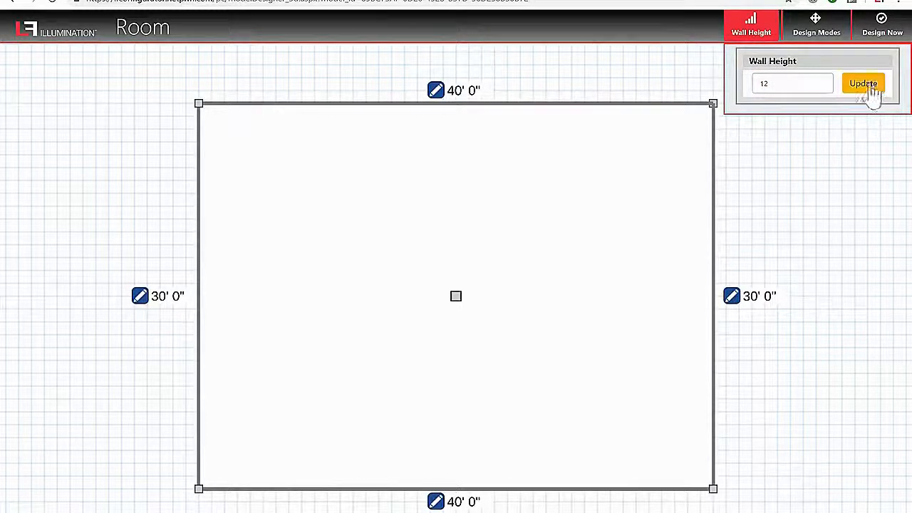
# Check the available room and interior design modes and proceed to the room's 3D design stage
pyautogui.click(816, 35)
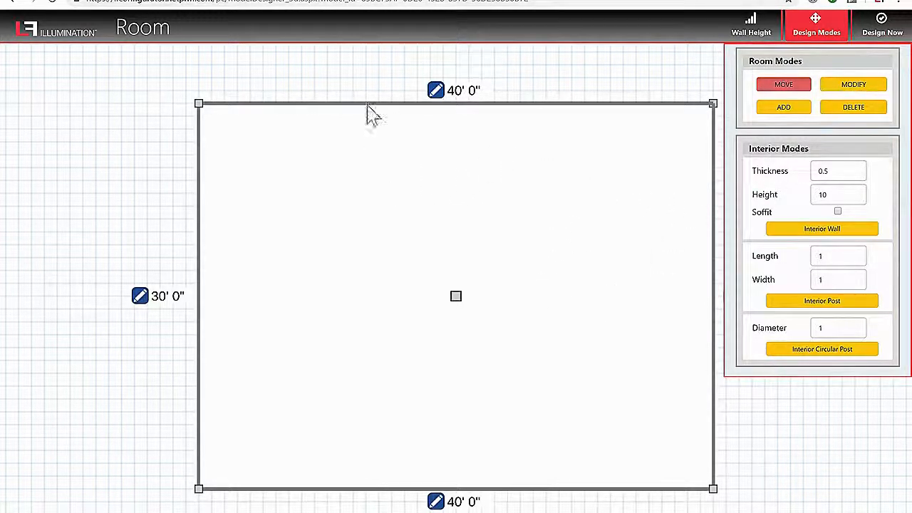
pyautogui.click(886, 37)
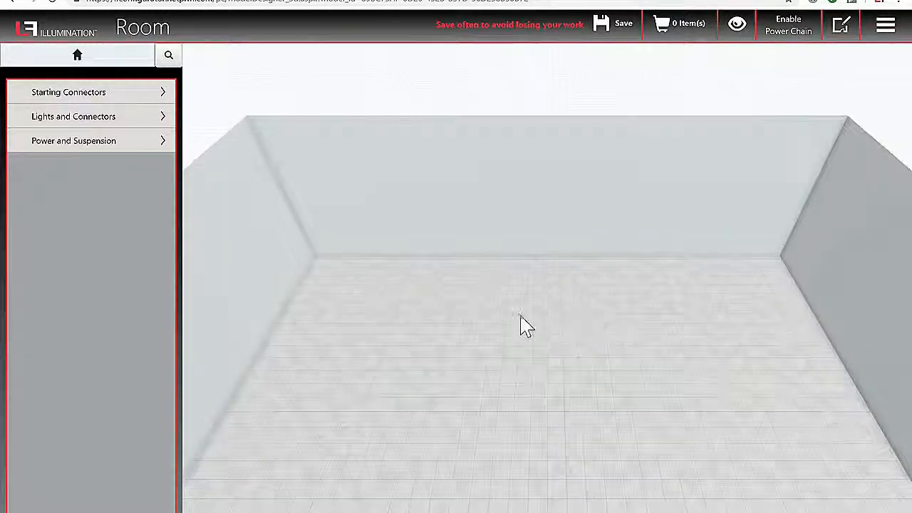
pyautogui.moveTo(520, 316); pyautogui.dragTo(531, 246)
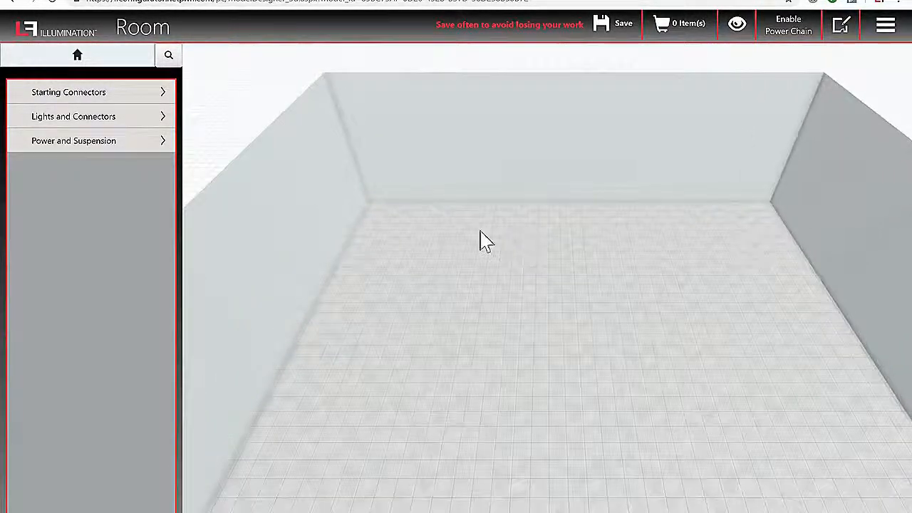
# Place a 4WY Connector from the Starting Connectors category in the room
pyautogui.click(101, 95)
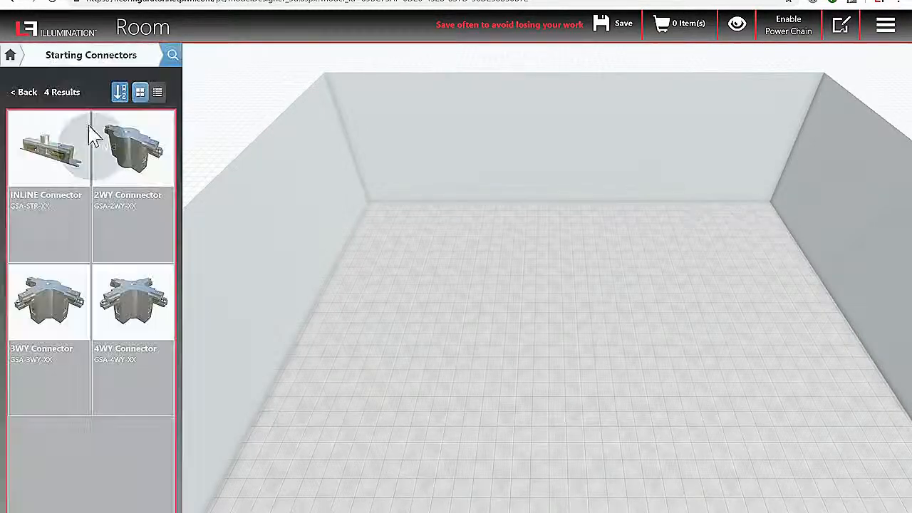
pyautogui.click(27, 92)
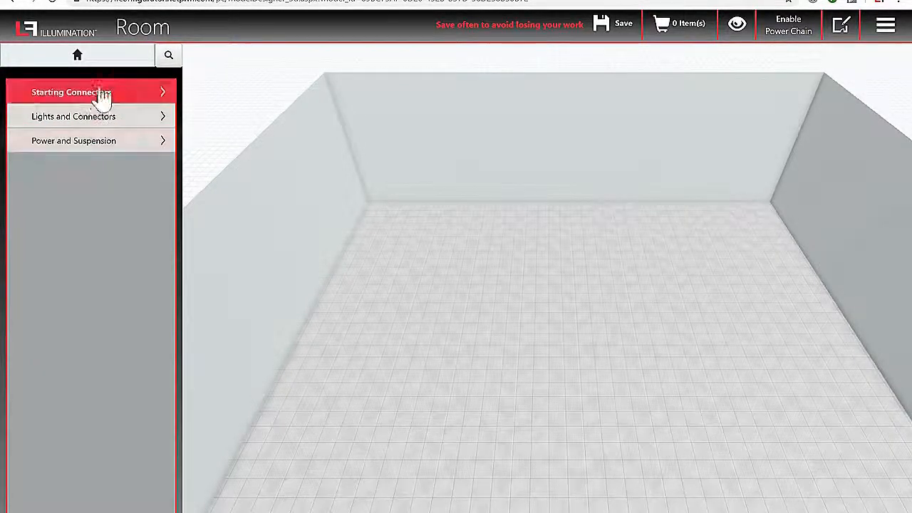
pyautogui.click(100, 92)
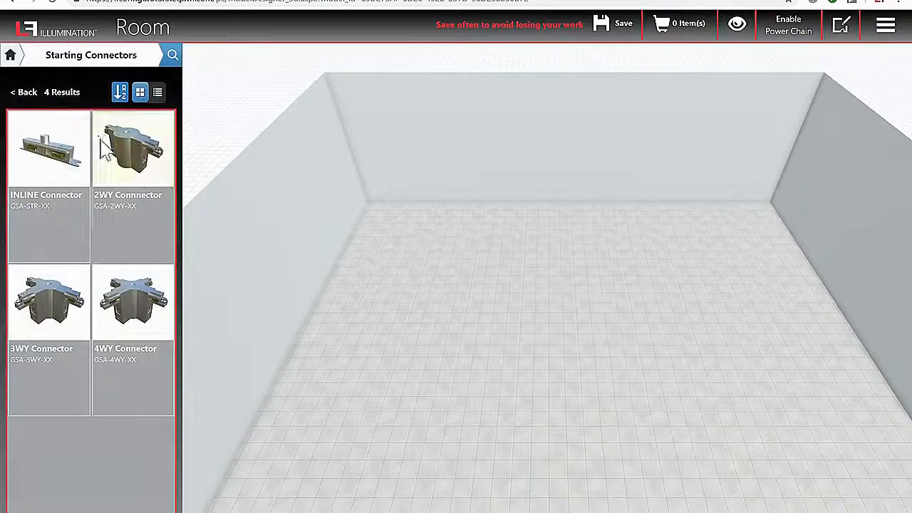
pyautogui.click(145, 315)
pyautogui.moveTo(560, 196); pyautogui.dragTo(574, 286)
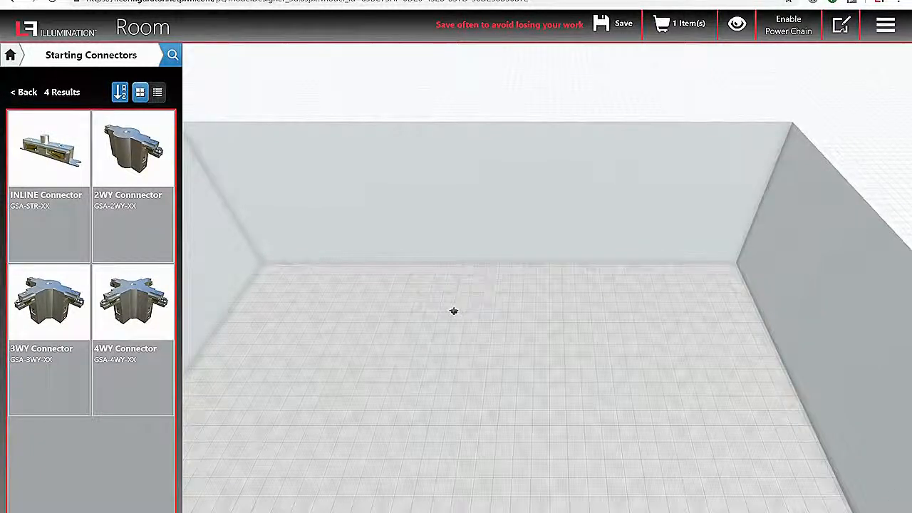
# Show the view controls and use them to zoom in and shift the view of the room
pyautogui.click(858, 493)
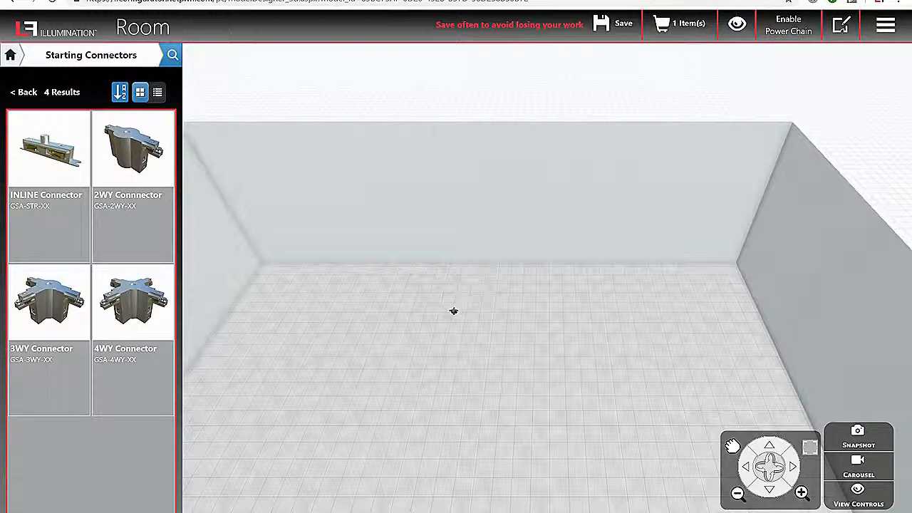
pyautogui.click(801, 493)
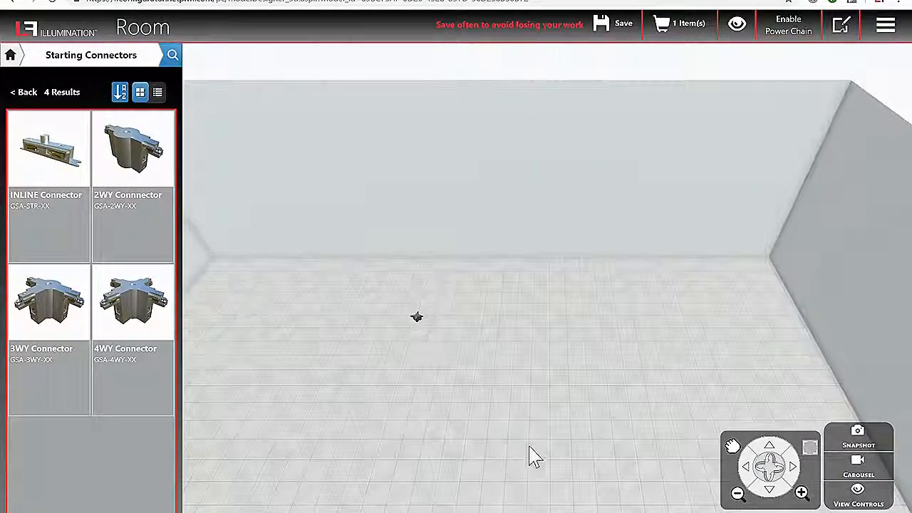
pyautogui.click(770, 490)
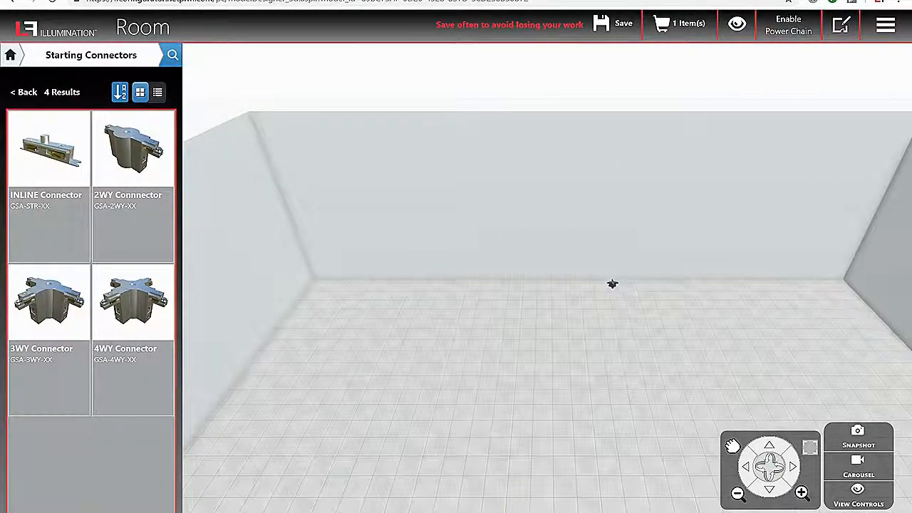
# Inspect the room in Plan view, return to Perspective (3D) view, and look closer at the 4WY Connector
pyautogui.click(738, 26)
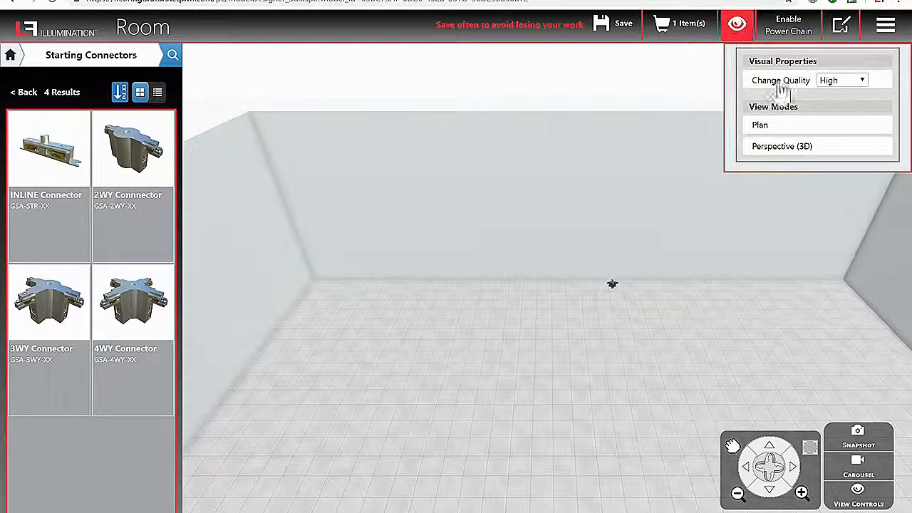
pyautogui.click(761, 128)
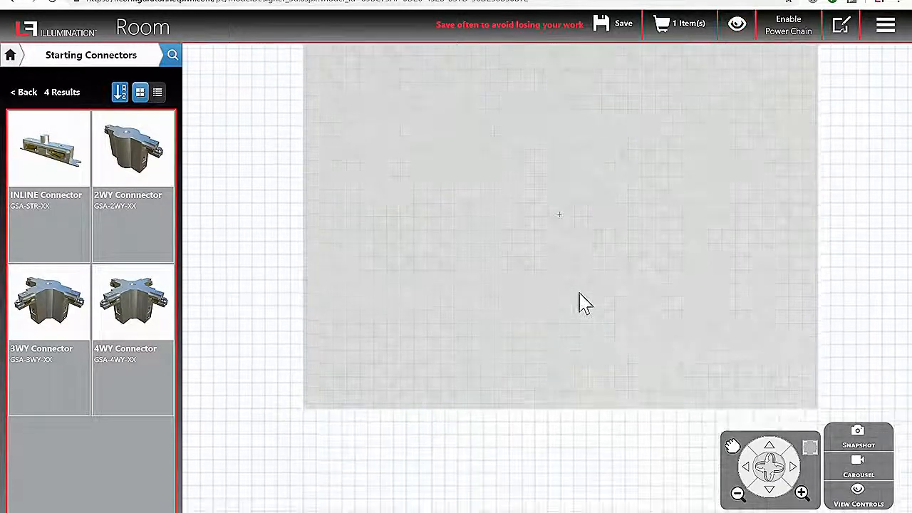
pyautogui.click(802, 493)
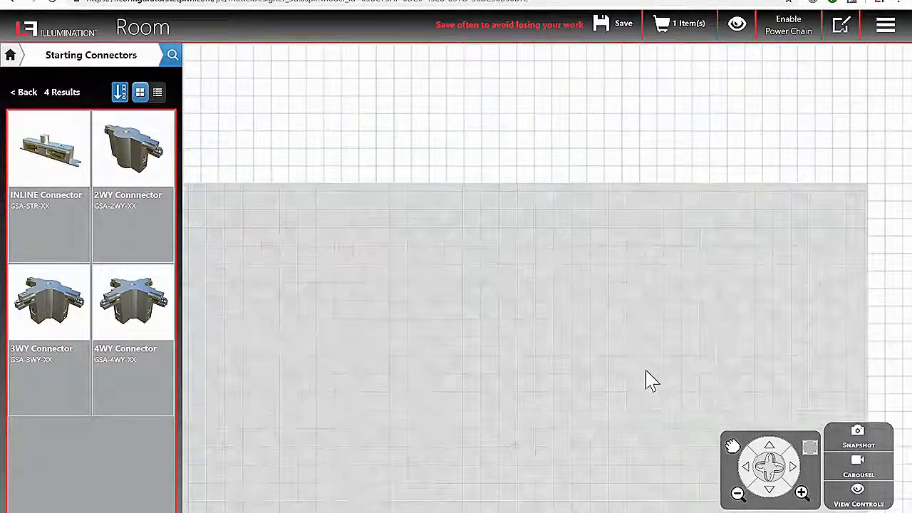
pyautogui.click(802, 492)
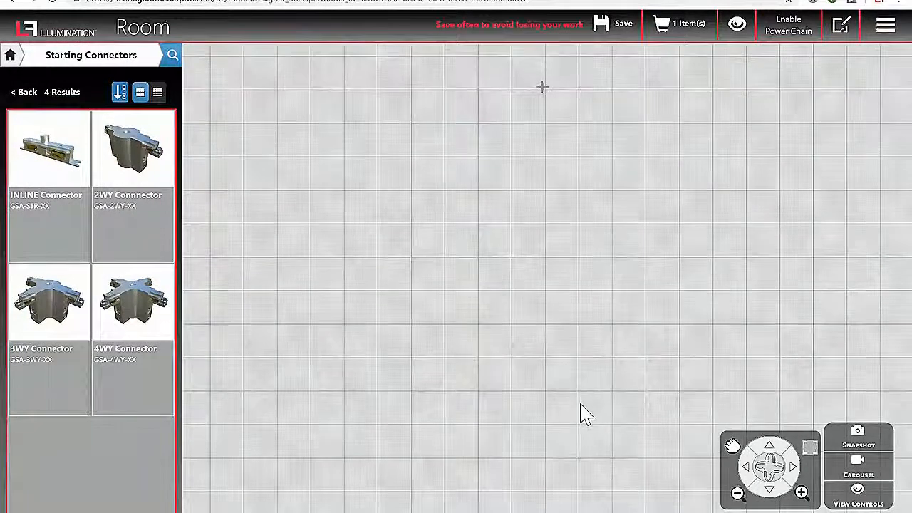
pyautogui.click(737, 30)
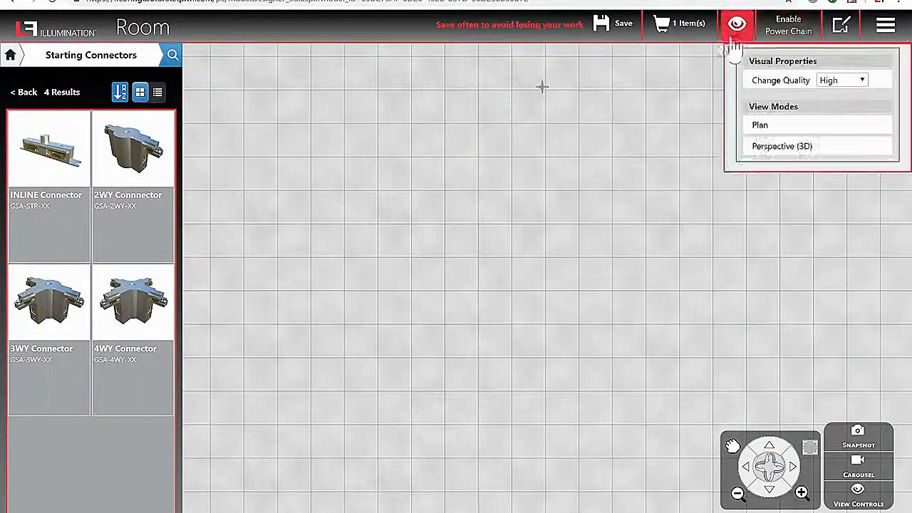
pyautogui.click(781, 150)
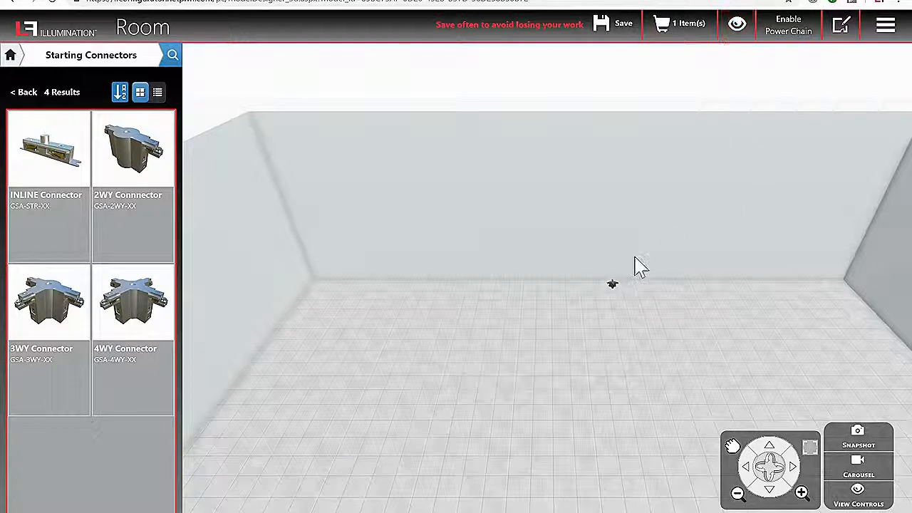
pyautogui.click(802, 493)
pyautogui.moveTo(556, 407)
pyautogui.mouseDown()
pyautogui.moveTo(541, 387)
pyautogui.moveTo(552, 439)
pyautogui.moveTo(566, 403)
pyautogui.moveTo(562, 378)
pyautogui.moveTo(542, 401)
pyautogui.mouseUp()
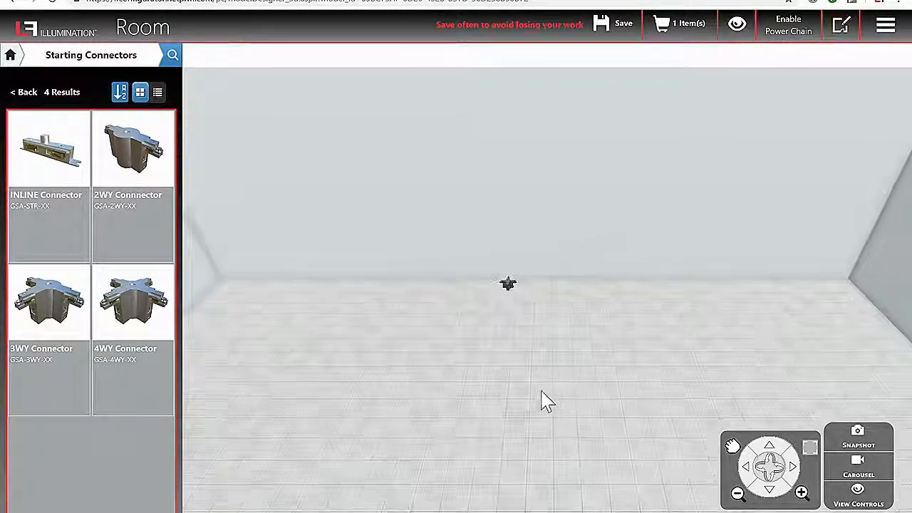
# Examine the products in the Lights and Connectors category, from the GlowSTX lights to the spot lenses
pyautogui.click(22, 98)
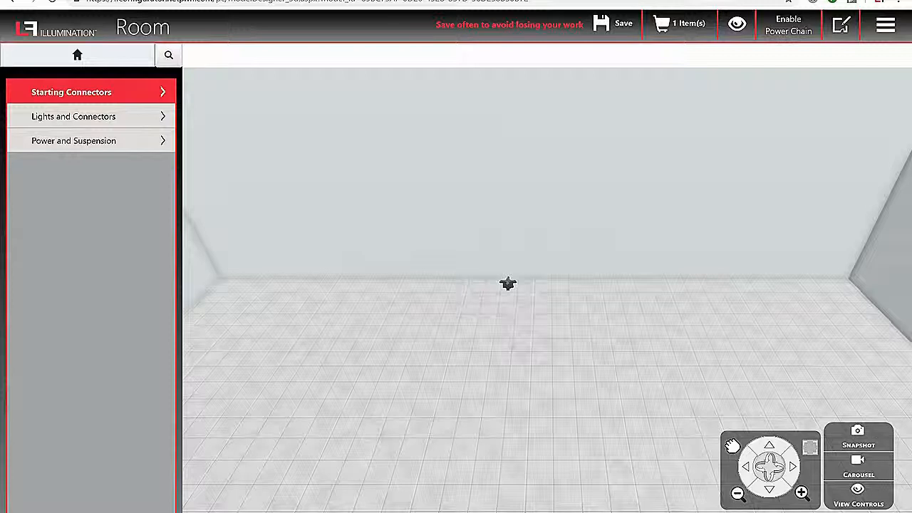
pyautogui.click(118, 117)
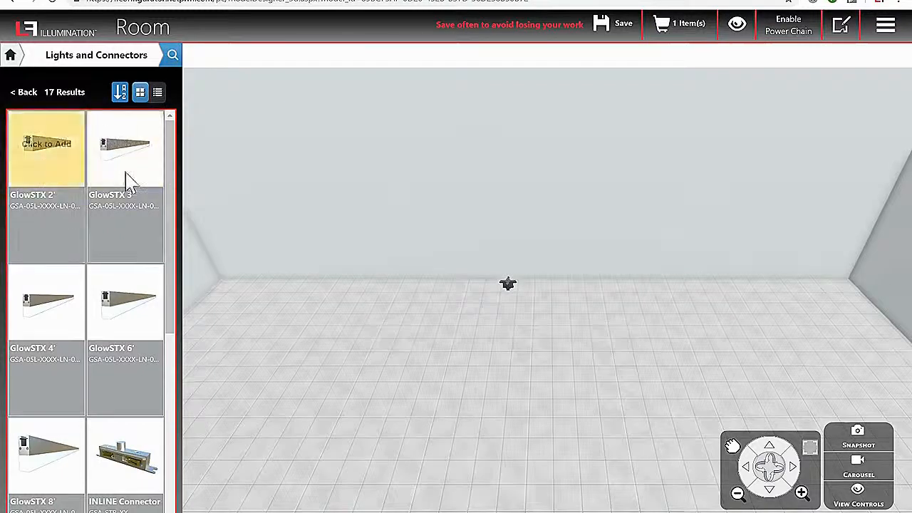
pyautogui.moveTo(173, 171); pyautogui.dragTo(168, 421)
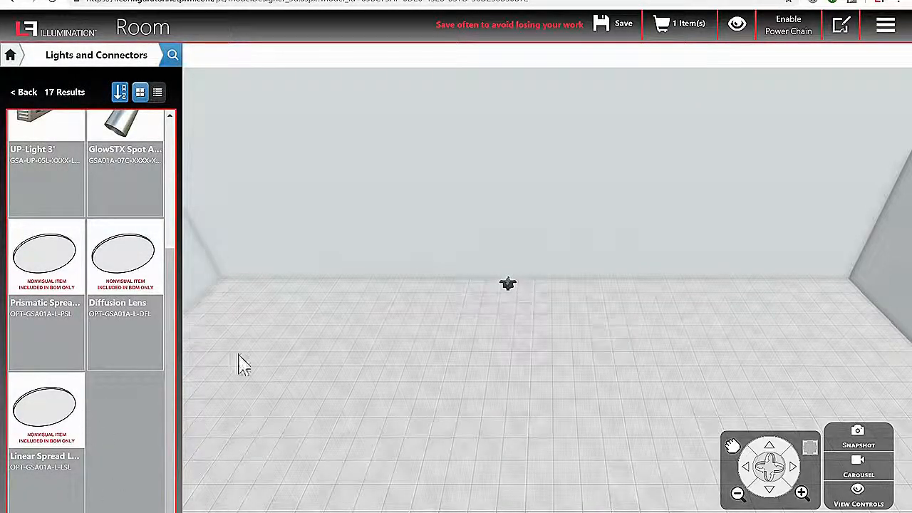
pyautogui.moveTo(171, 392); pyautogui.dragTo(189, 171)
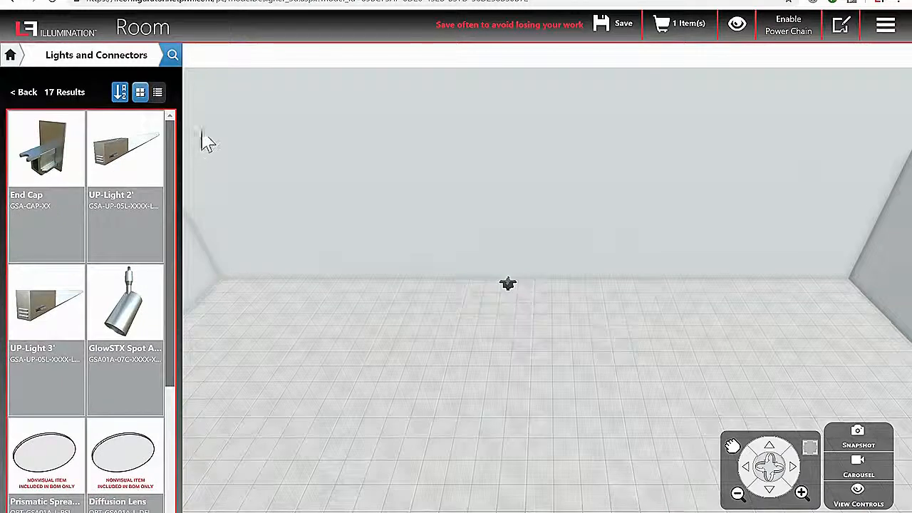
pyautogui.moveTo(171, 264); pyautogui.dragTo(169, 299)
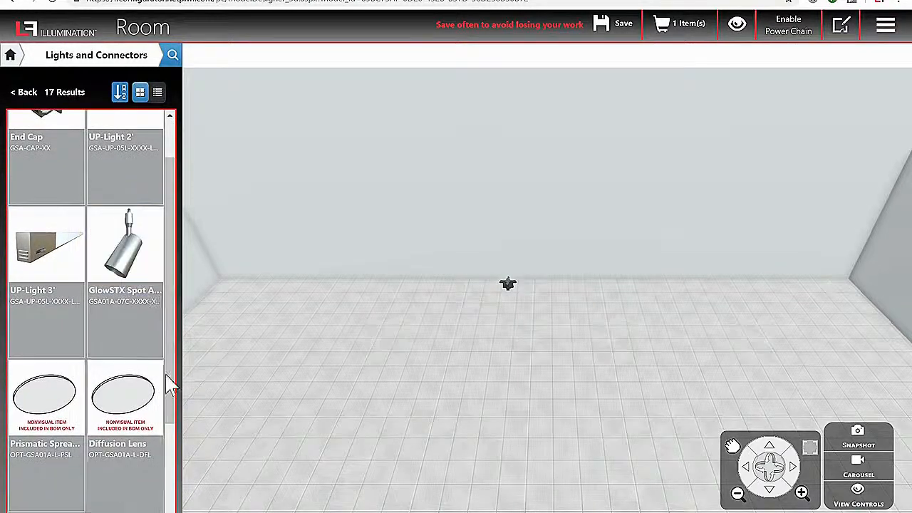
pyautogui.moveTo(164, 343); pyautogui.dragTo(160, 476)
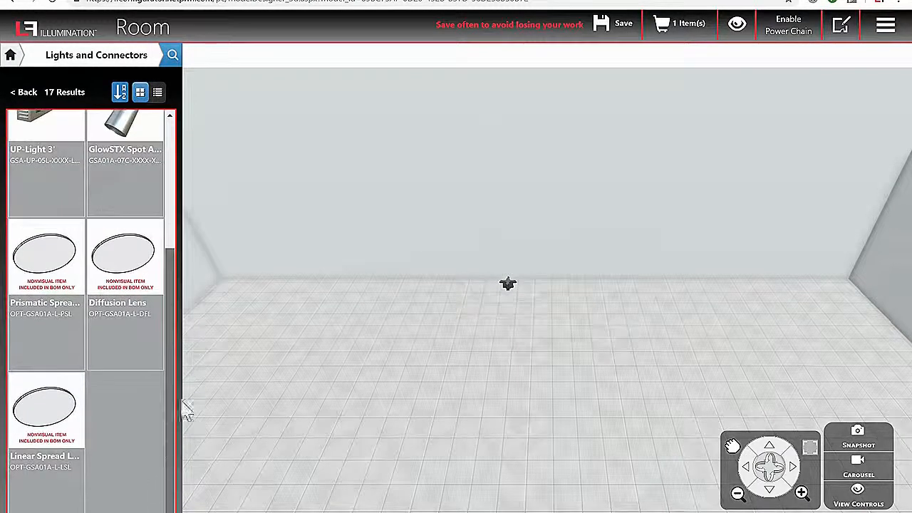
pyautogui.moveTo(171, 411); pyautogui.dragTo(213, 204)
pyautogui.click(23, 94)
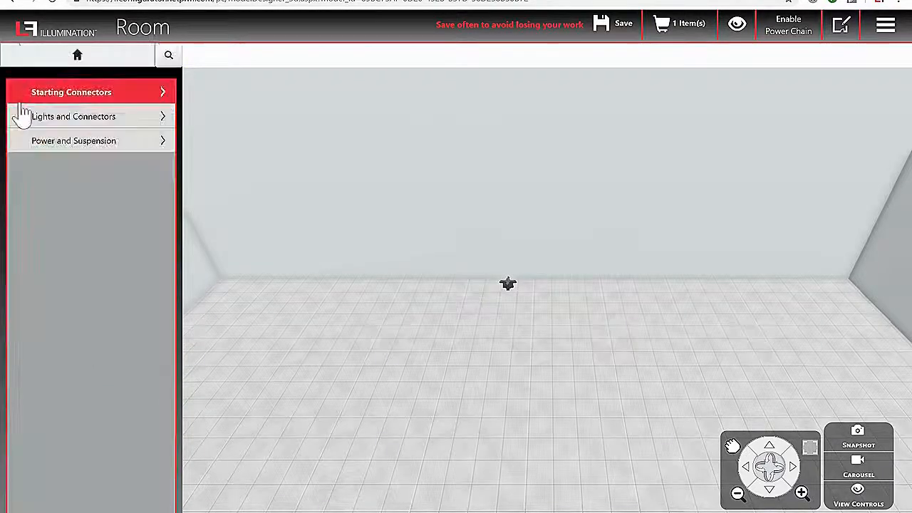
# Attach two GlowSTX 4' lights from the Lights and Connectors category to the 4WY Connector
pyautogui.click(96, 119)
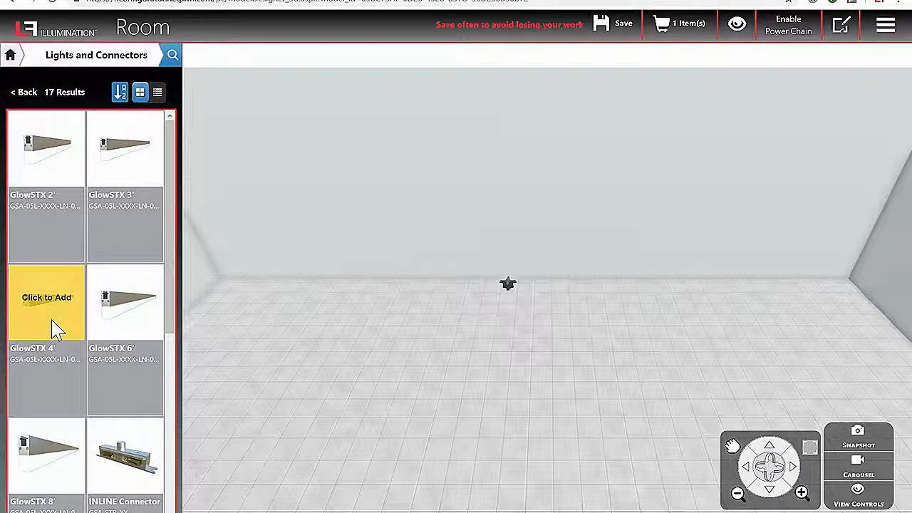
pyautogui.click(57, 330)
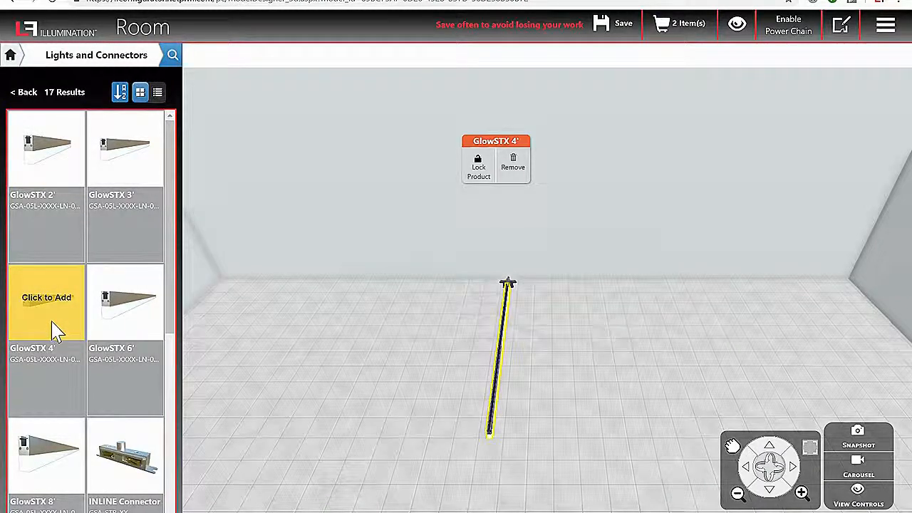
pyautogui.click(57, 329)
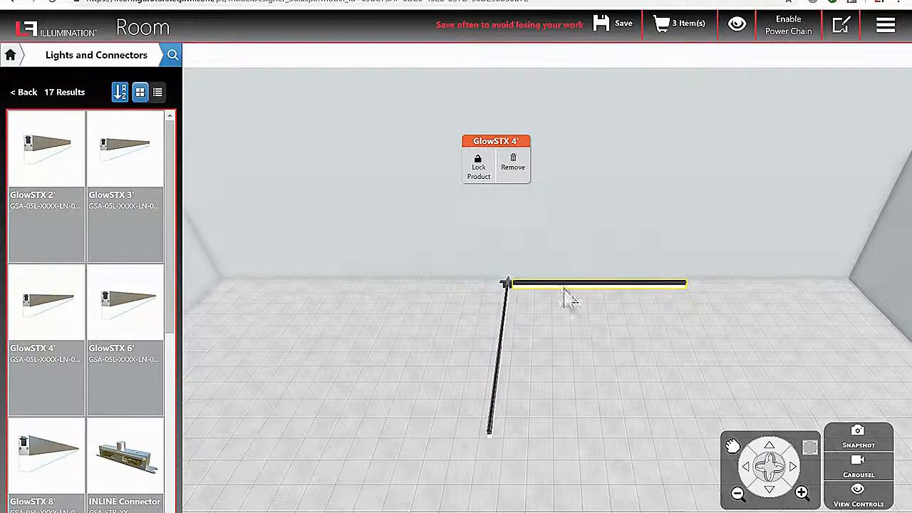
# Move the second GlowSTX 4' light around the 4WY Connector's ports and leave it on the left arm
pyautogui.click(564, 320)
pyautogui.click(595, 292)
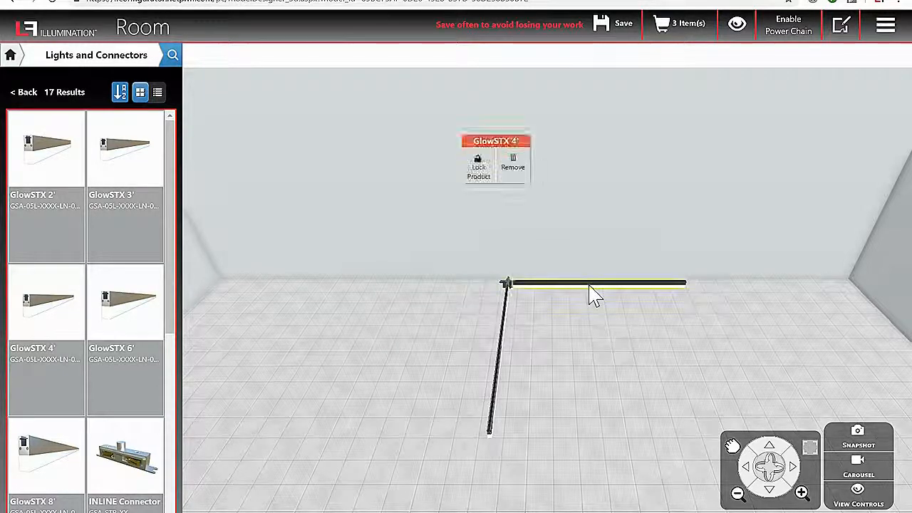
pyautogui.moveTo(595, 293); pyautogui.dragTo(445, 284)
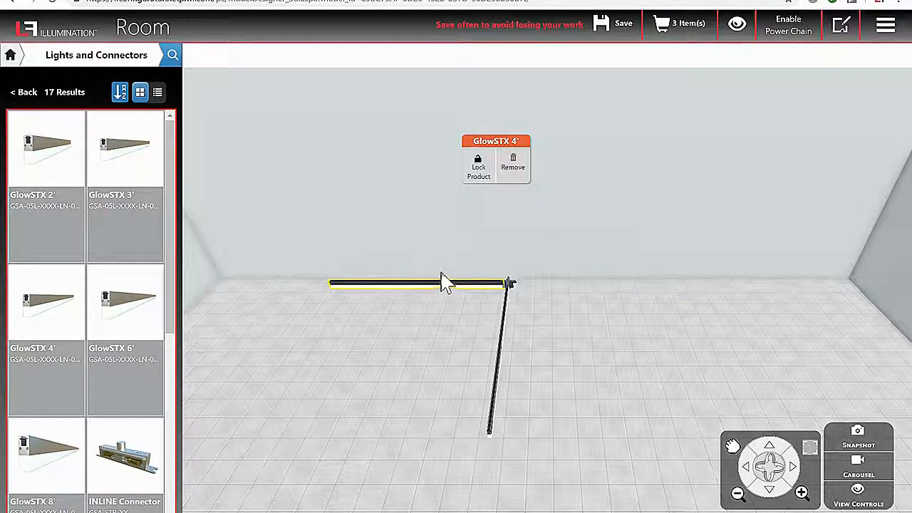
pyautogui.click(482, 346)
pyautogui.moveTo(477, 334); pyautogui.dragTo(584, 307)
pyautogui.click(576, 321)
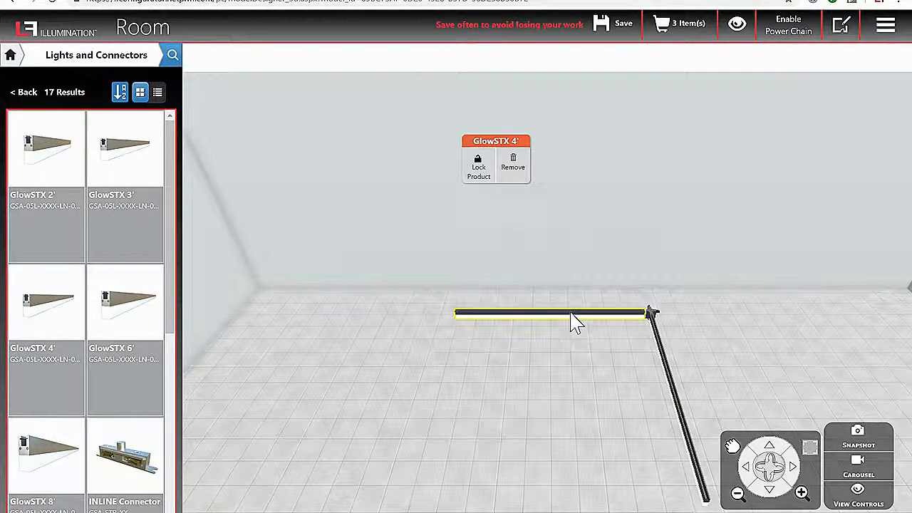
pyautogui.moveTo(581, 303); pyautogui.dragTo(617, 286)
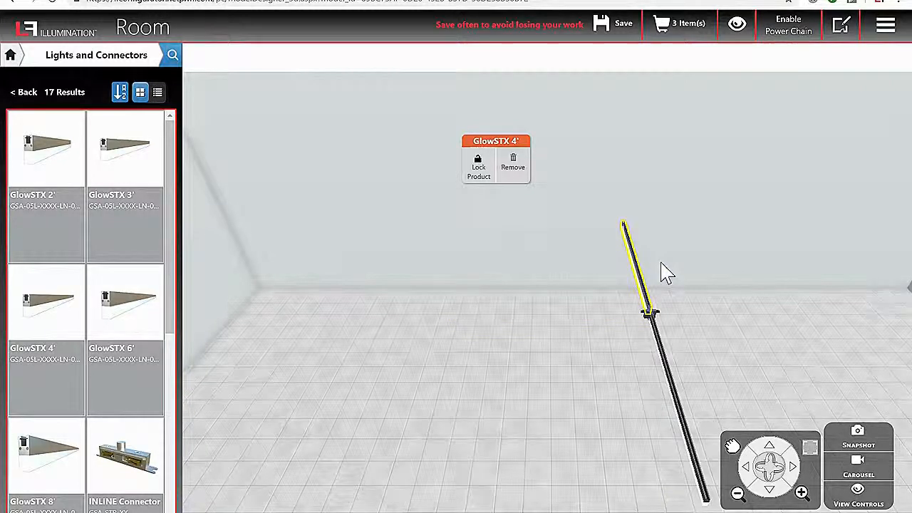
pyautogui.moveTo(713, 311); pyautogui.dragTo(588, 355)
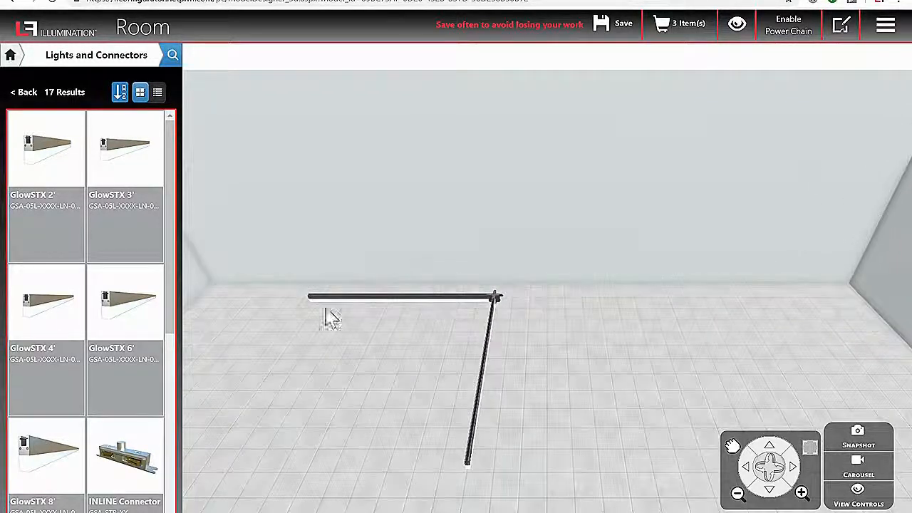
# Add a third GlowSTX 4' light on the connector's rear arm and a GlowSTX 2' light on the remaining right arm
pyautogui.click(16, 303)
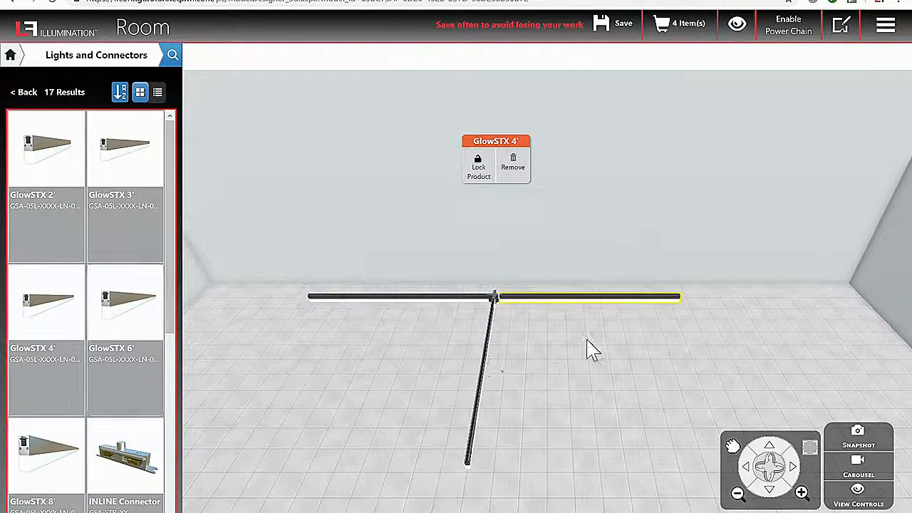
pyautogui.moveTo(588, 349); pyautogui.dragTo(586, 380)
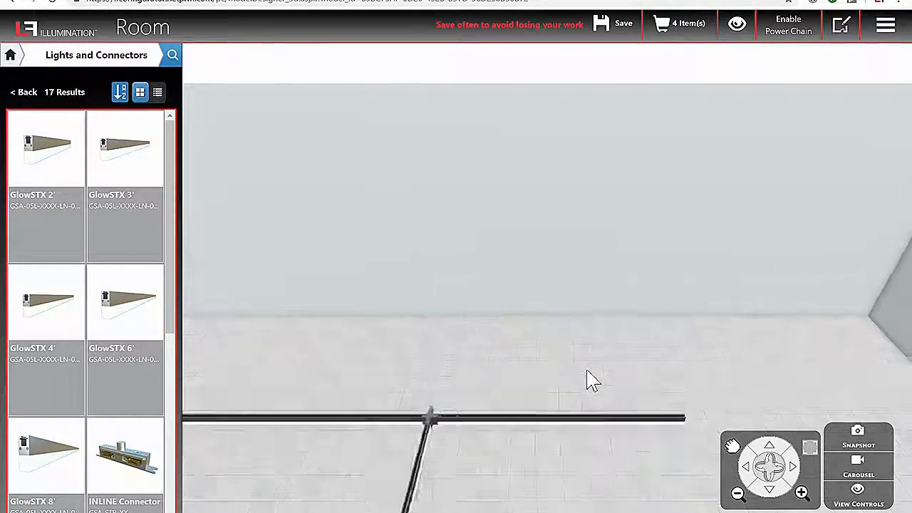
pyautogui.moveTo(560, 428); pyautogui.dragTo(559, 425)
pyautogui.click(562, 420)
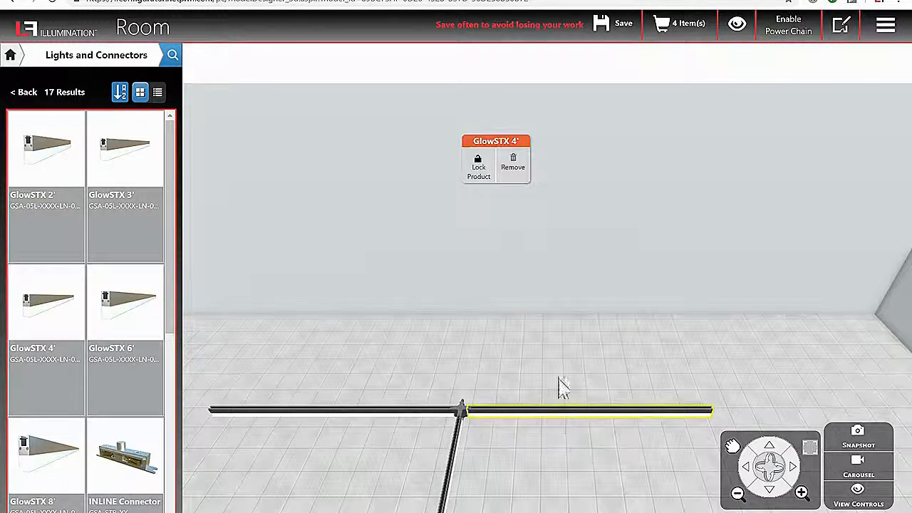
pyautogui.moveTo(547, 362); pyautogui.dragTo(499, 303)
pyautogui.click(559, 426)
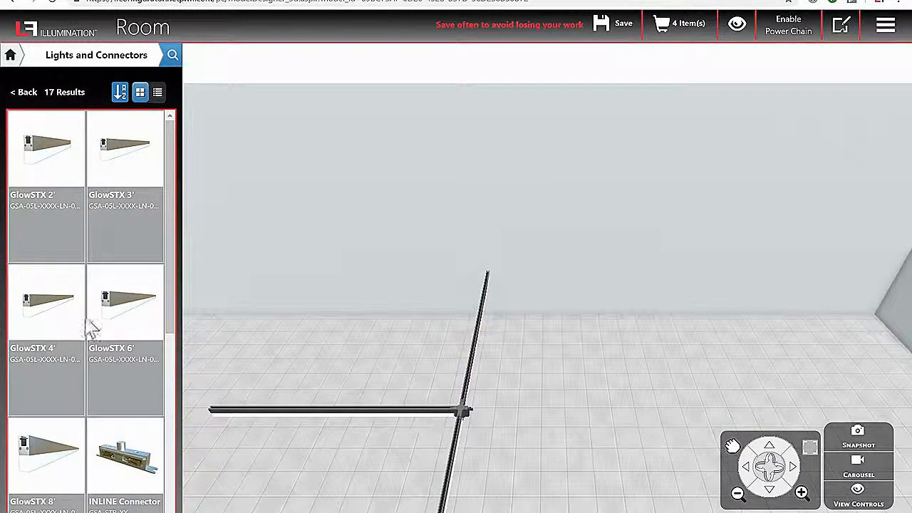
pyautogui.click(41, 178)
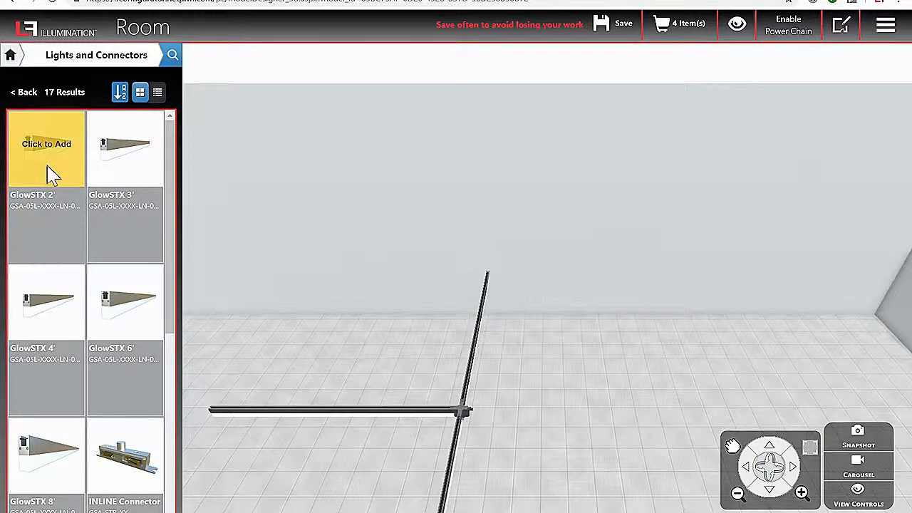
pyautogui.moveTo(505, 456); pyautogui.dragTo(543, 486)
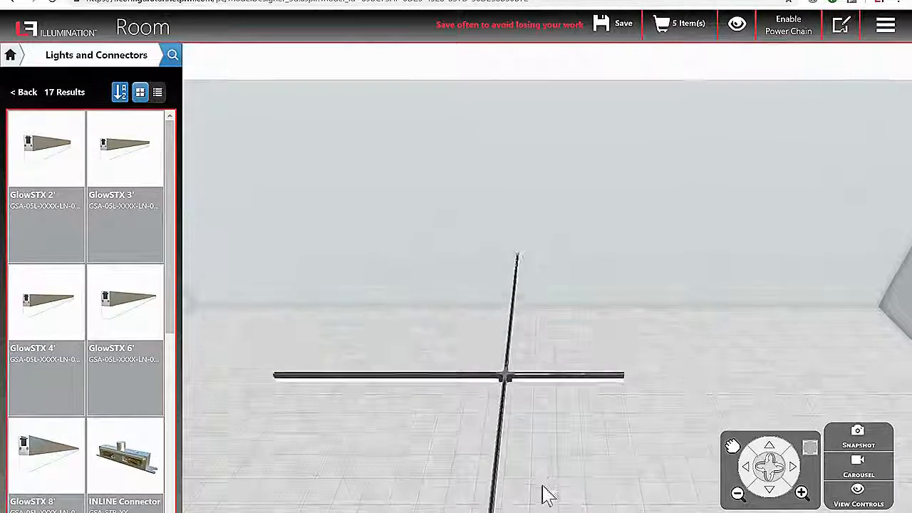
# Select the 4WY Connector and swing the left GlowSTX 4' light so it angles toward the back wall
pyautogui.click(505, 378)
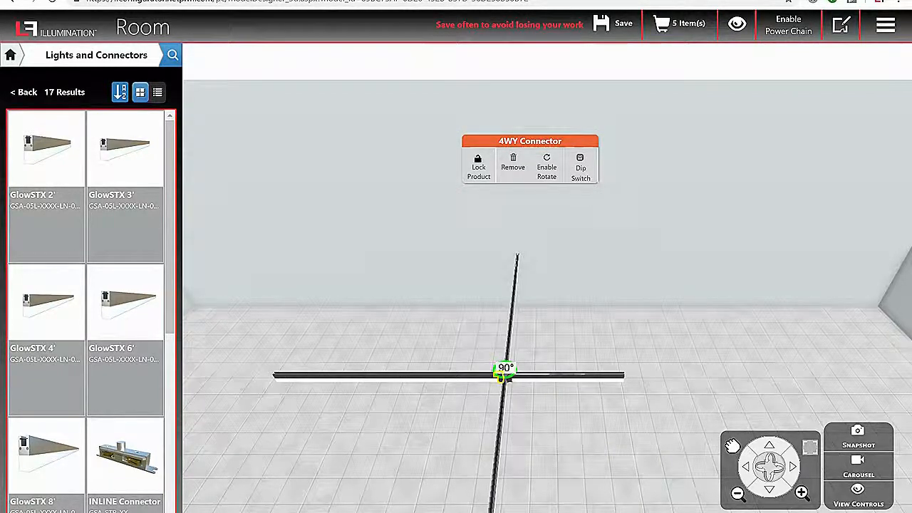
pyautogui.moveTo(504, 378); pyautogui.dragTo(460, 445)
pyautogui.moveTo(570, 394); pyautogui.dragTo(490, 348)
pyautogui.moveTo(514, 416); pyautogui.dragTo(527, 412)
pyautogui.moveTo(619, 424); pyautogui.dragTo(587, 403)
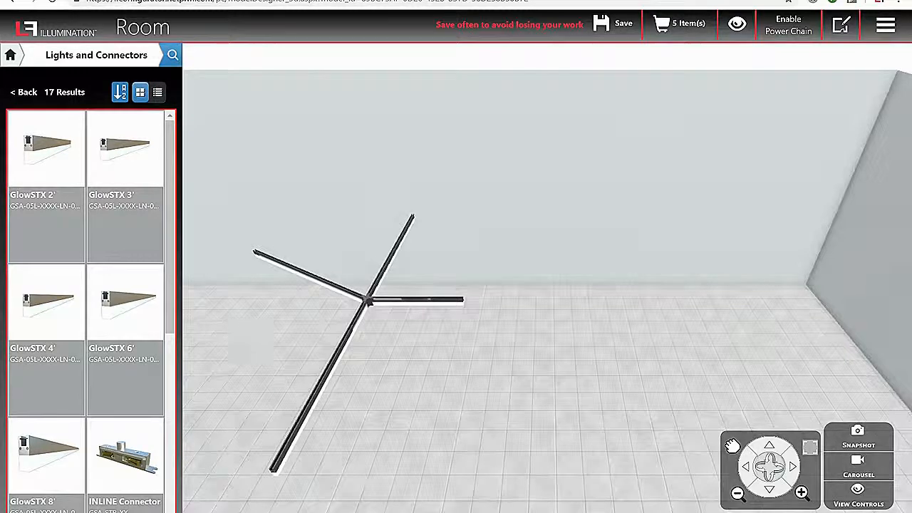
# Add a 3WY Connector from the Lights and Connectors category to the free end of the front GlowSTX 4' light
pyautogui.click(128, 511)
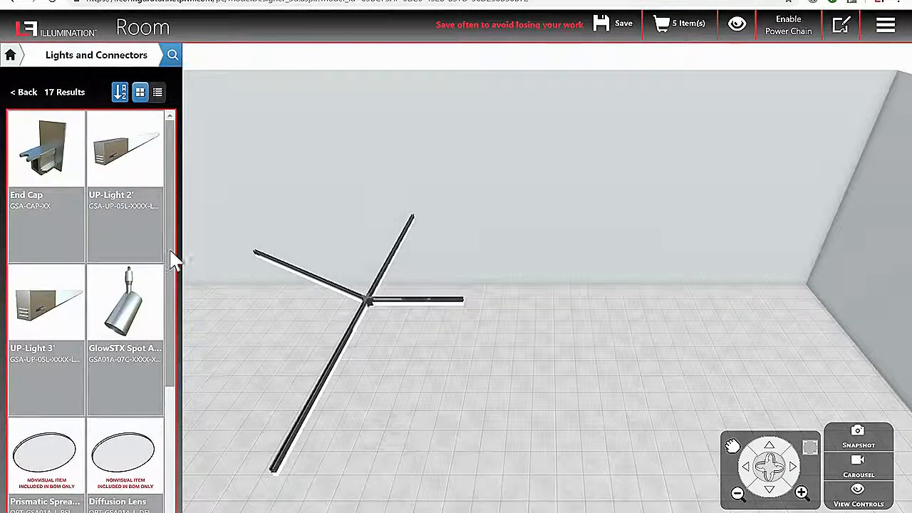
pyautogui.moveTo(171, 265); pyautogui.dragTo(168, 285)
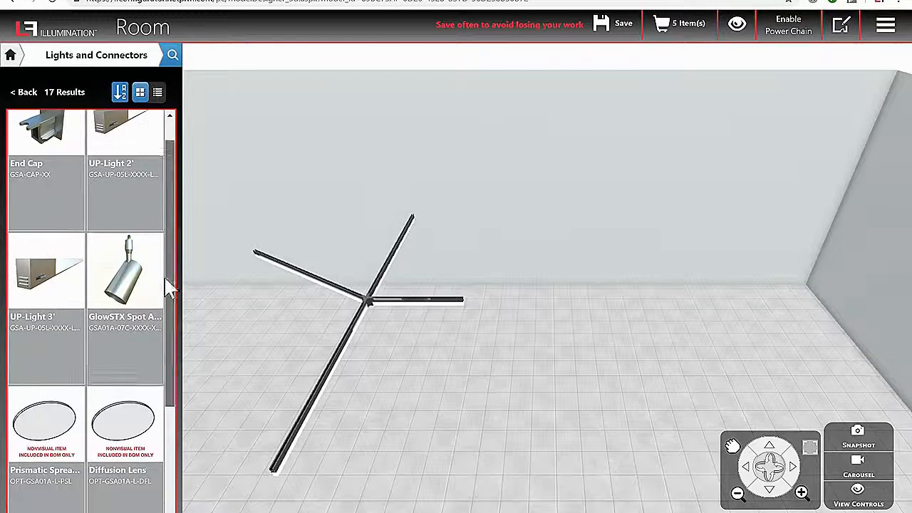
pyautogui.click(25, 96)
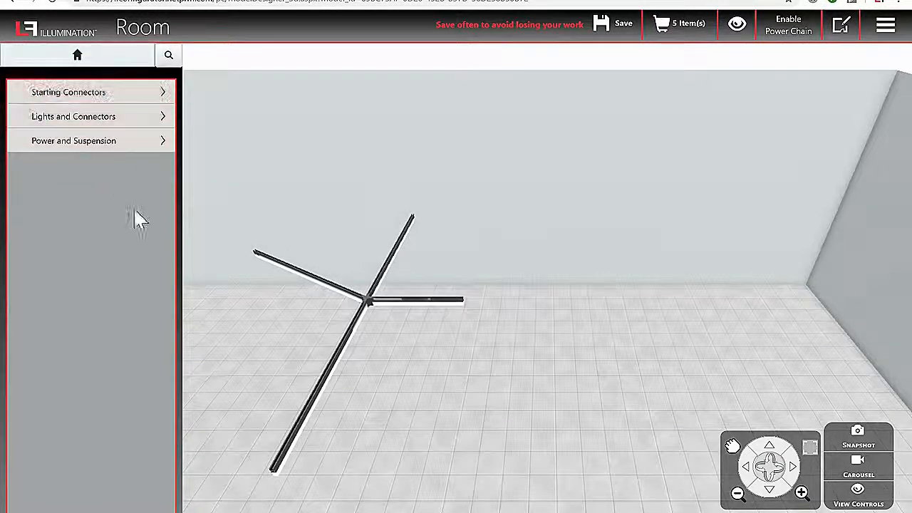
pyautogui.click(84, 123)
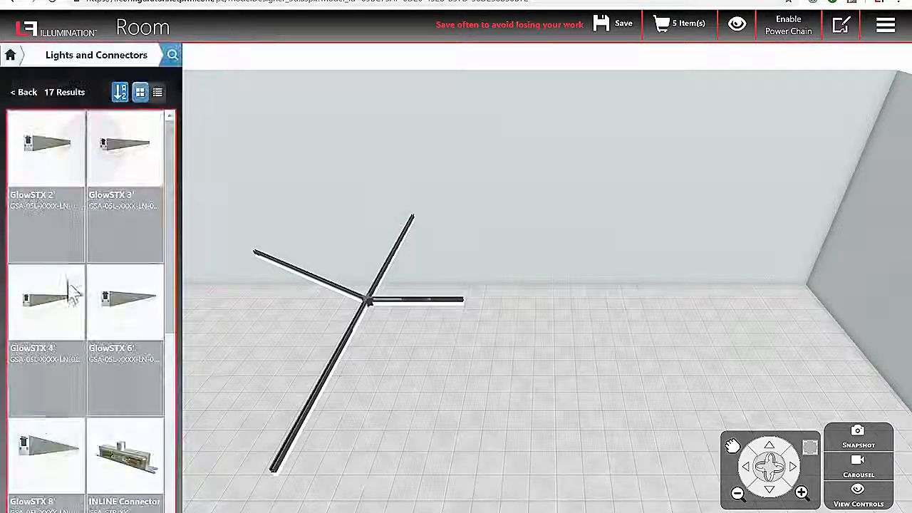
pyautogui.scroll(-5, 126, 452)
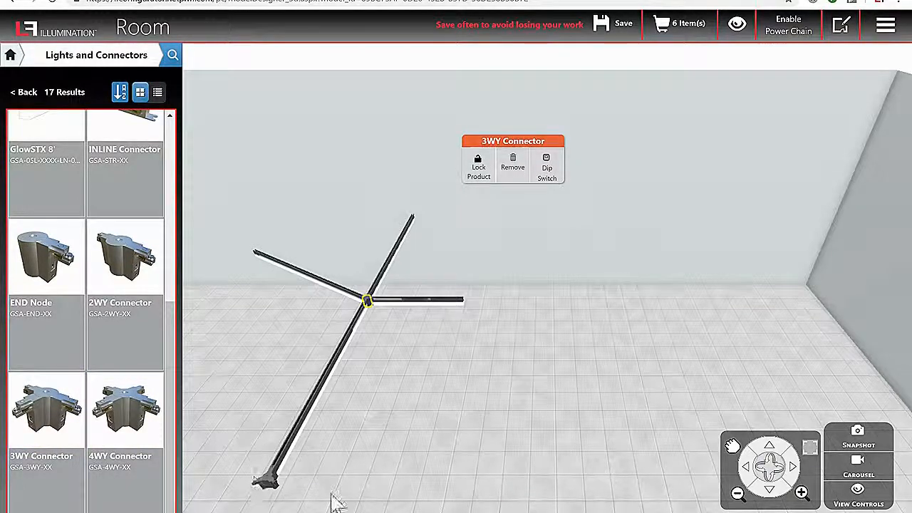
# Move the 3WY Connector from the front GlowSTX 4' light to the free end of the GlowSTX 2' light
pyautogui.scroll(-5, 357, 456)
pyautogui.scroll(3, 357, 462)
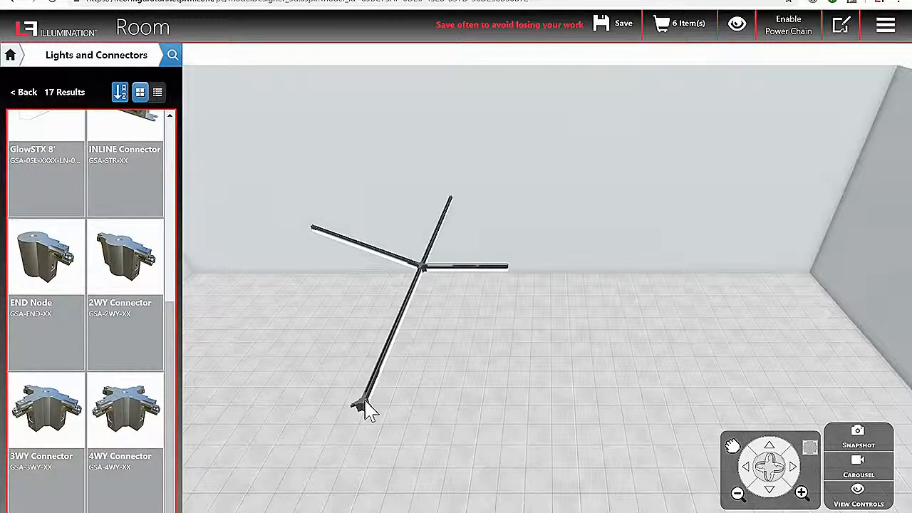
pyautogui.click(365, 401)
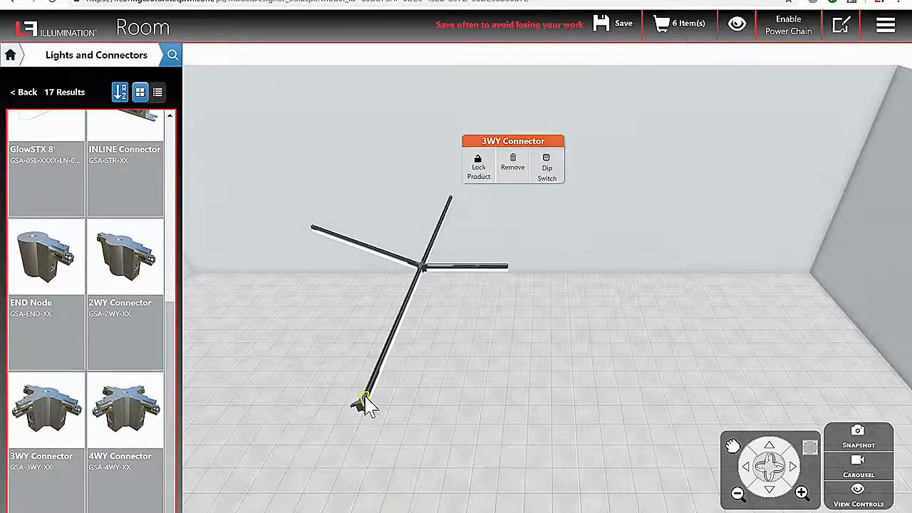
pyautogui.moveTo(456, 423); pyautogui.dragTo(374, 417)
pyautogui.moveTo(455, 412); pyautogui.dragTo(539, 302)
pyautogui.click(543, 360)
pyautogui.scroll(3, 518, 383)
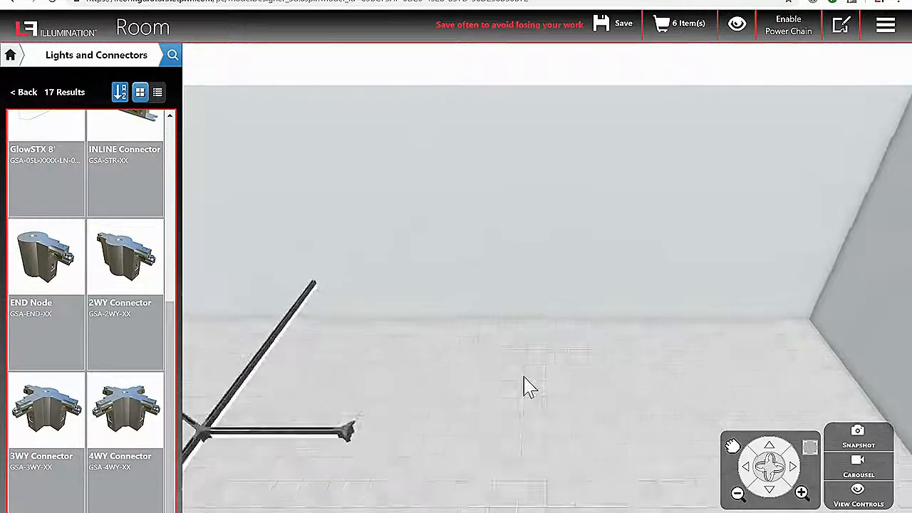
# Add two GlowSTX 3' lights to the open arms of the 3WY Connector, one toward the front and one toward the back
pyautogui.scroll(-1, 527, 386)
pyautogui.scroll(5, 45, 193)
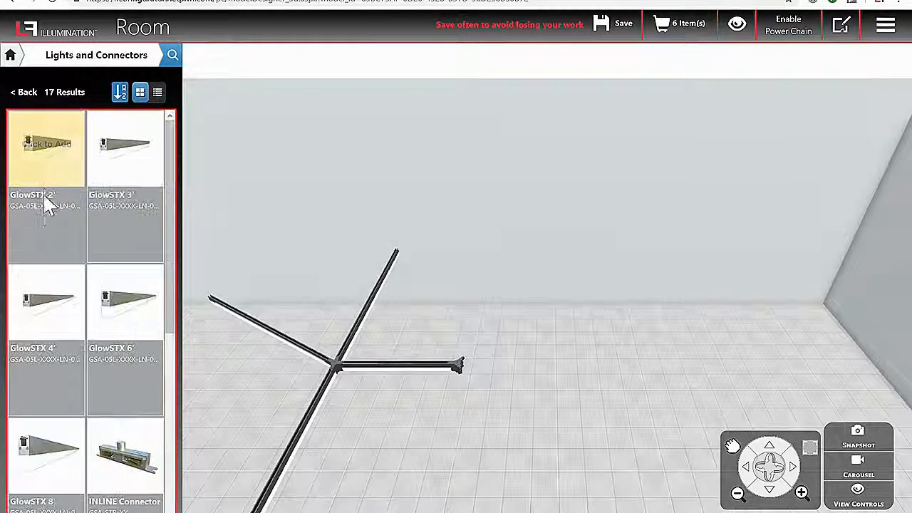
pyautogui.click(120, 168)
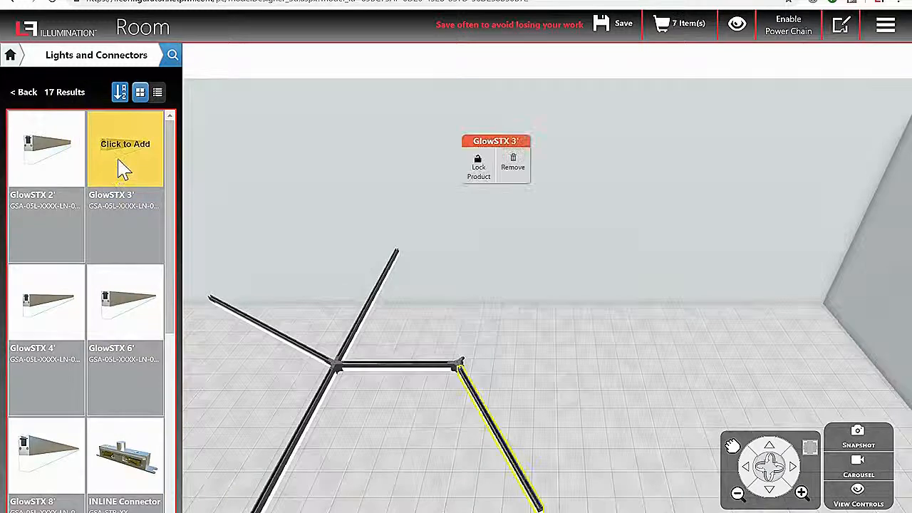
pyautogui.click(120, 169)
pyautogui.click(366, 438)
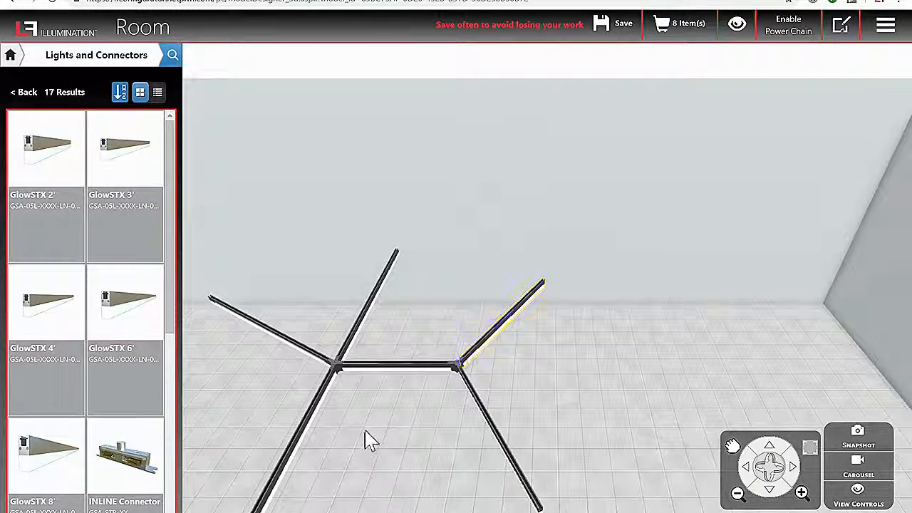
# Add End Caps to all five open ends of the GlowSTX lights
pyautogui.scroll(-4, 379, 392)
pyautogui.moveTo(377, 366); pyautogui.dragTo(363, 407)
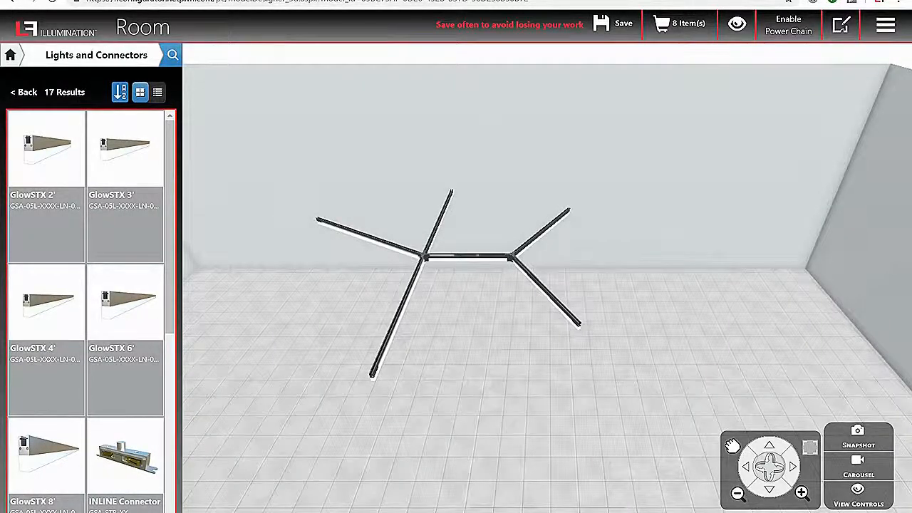
pyautogui.scroll(-5, 91, 238)
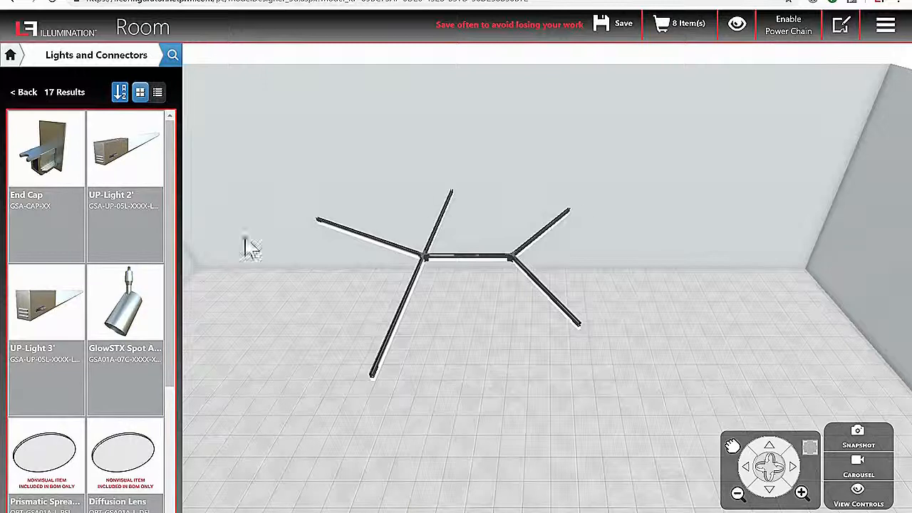
pyautogui.click(36, 160)
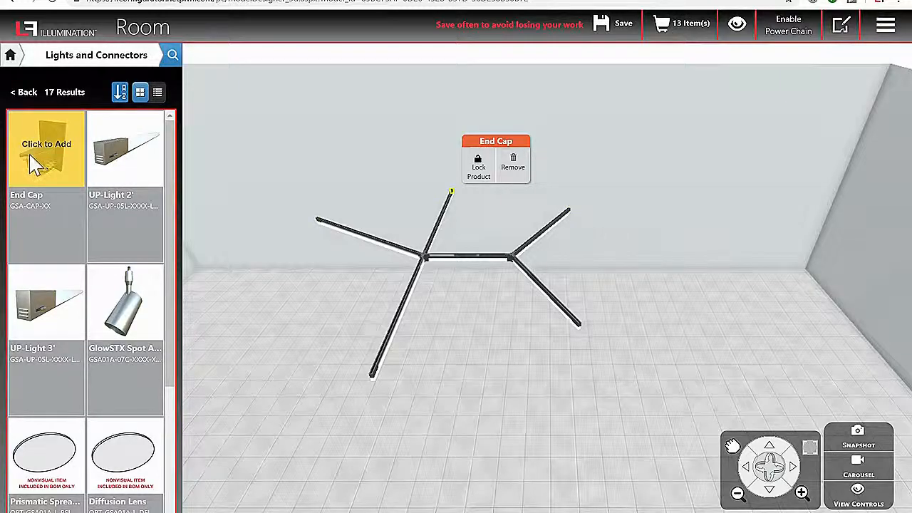
pyautogui.click(33, 164)
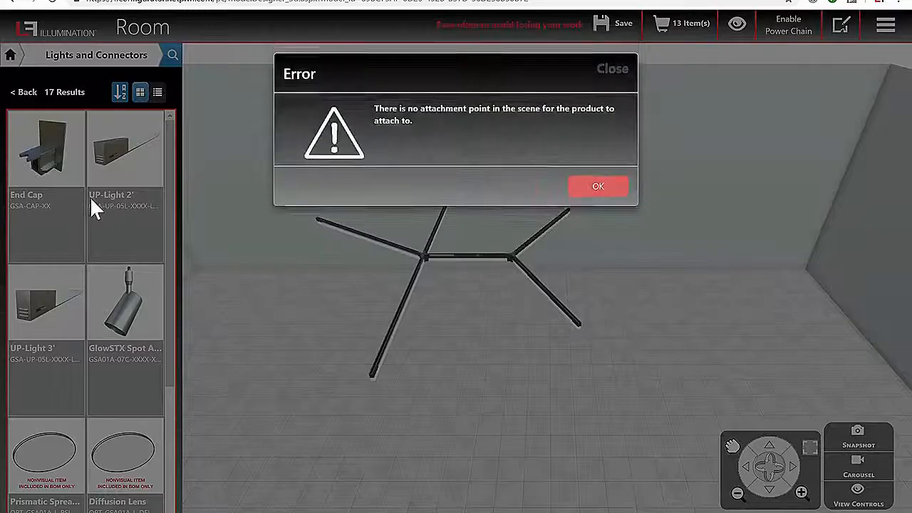
pyautogui.click(606, 194)
# Select the 4WY Connector and swing the front GlowSTX 4' light to the other side so it angles toward the right front
pyautogui.moveTo(627, 261); pyautogui.dragTo(602, 267)
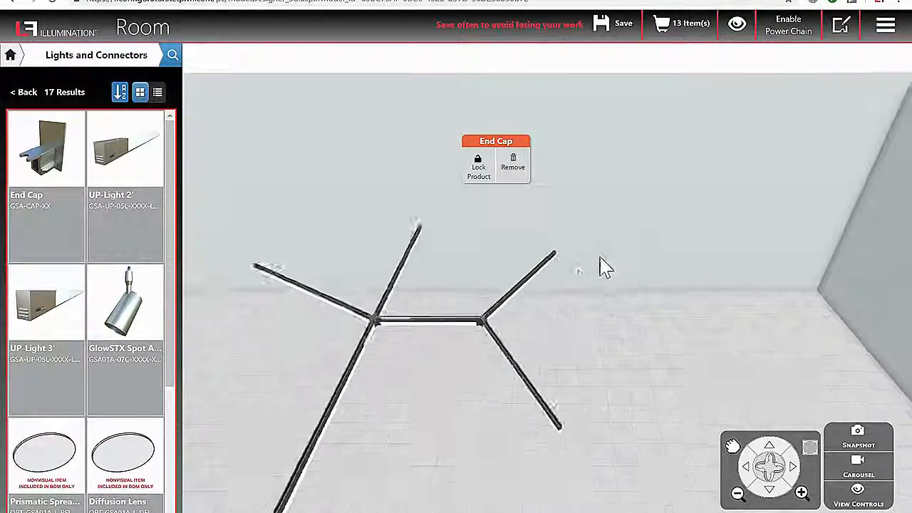
pyautogui.scroll(-1, 605, 267)
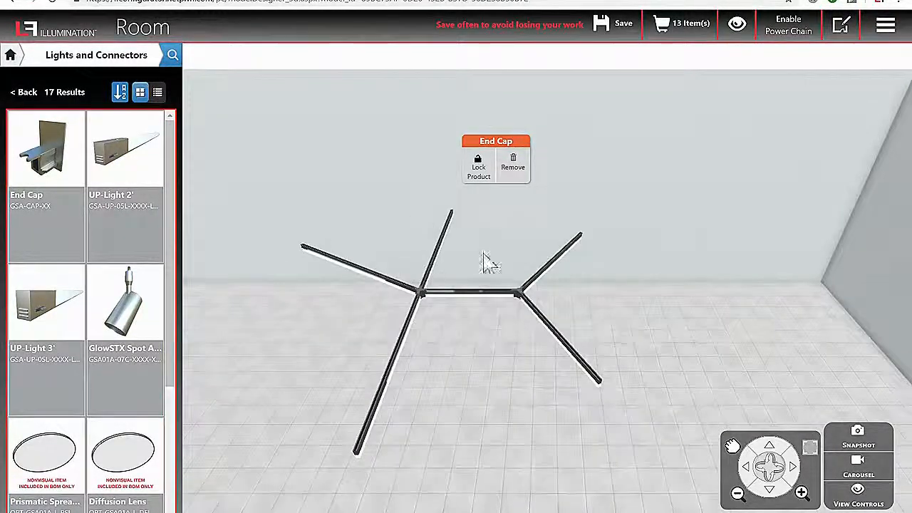
pyautogui.click(420, 296)
pyautogui.moveTo(421, 299); pyautogui.dragTo(439, 405)
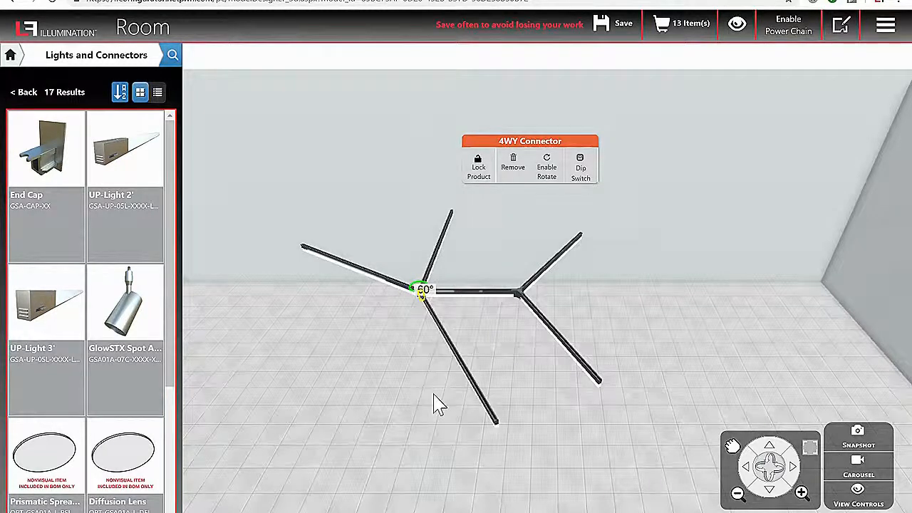
pyautogui.moveTo(450, 322); pyautogui.dragTo(402, 394)
pyautogui.moveTo(439, 490); pyautogui.dragTo(477, 451)
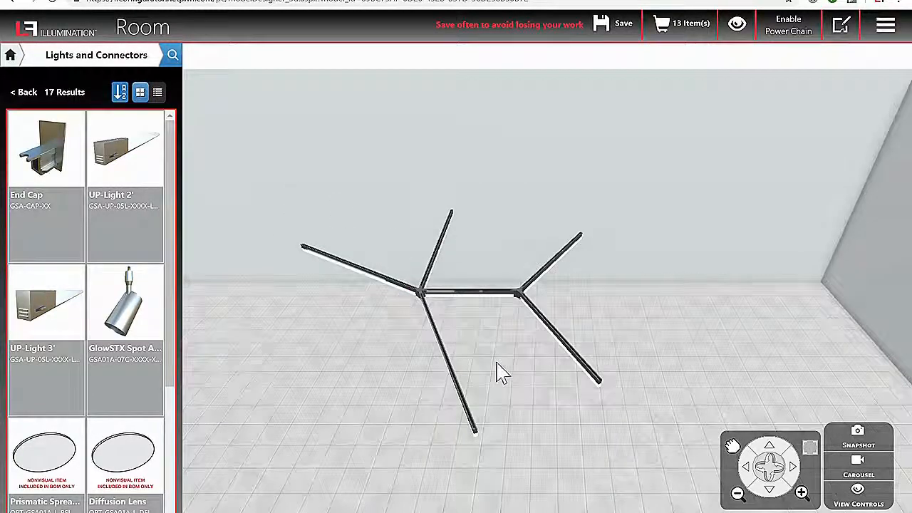
# Straighten the left GlowSTX 4' light in line with the 2' light and angle the rear GlowSTX 3' light more toward the back wall
pyautogui.scroll(3, 492, 385)
pyautogui.moveTo(399, 409)
pyautogui.mouseDown()
pyautogui.moveTo(384, 408)
pyautogui.moveTo(385, 460)
pyautogui.moveTo(385, 419)
pyautogui.mouseUp()
pyautogui.moveTo(293, 422); pyautogui.dragTo(369, 420)
pyautogui.moveTo(685, 372); pyautogui.dragTo(577, 352)
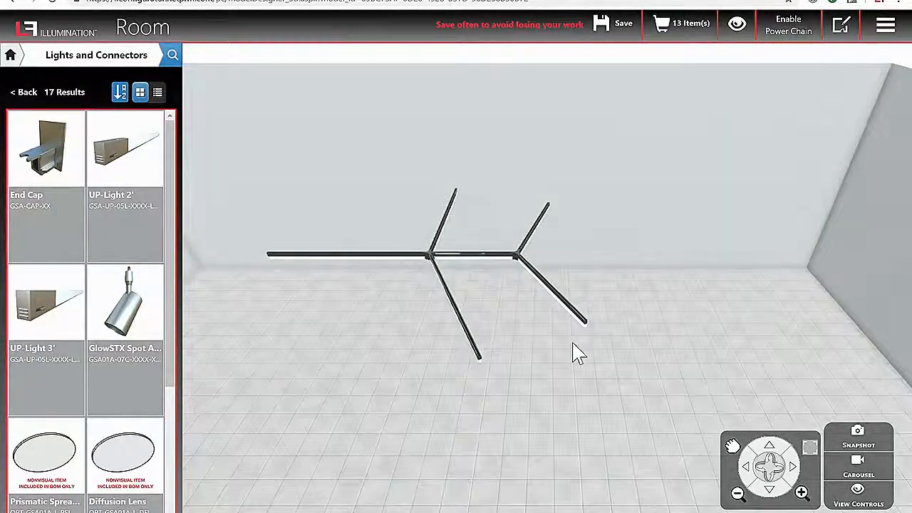
pyautogui.moveTo(502, 330); pyautogui.dragTo(512, 314)
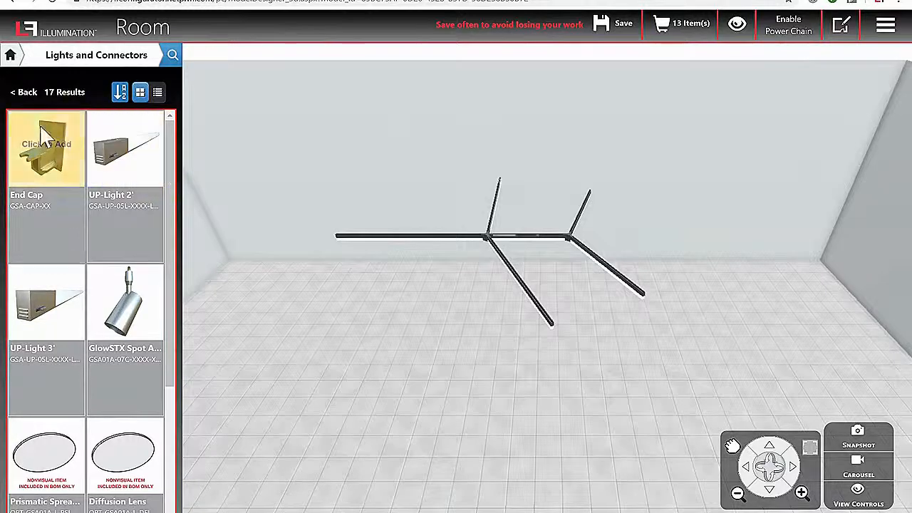
# Add Connector Hanger Suspensions from the Power and Suspension category to the 4WY and 3WY Connectors
pyautogui.click(25, 92)
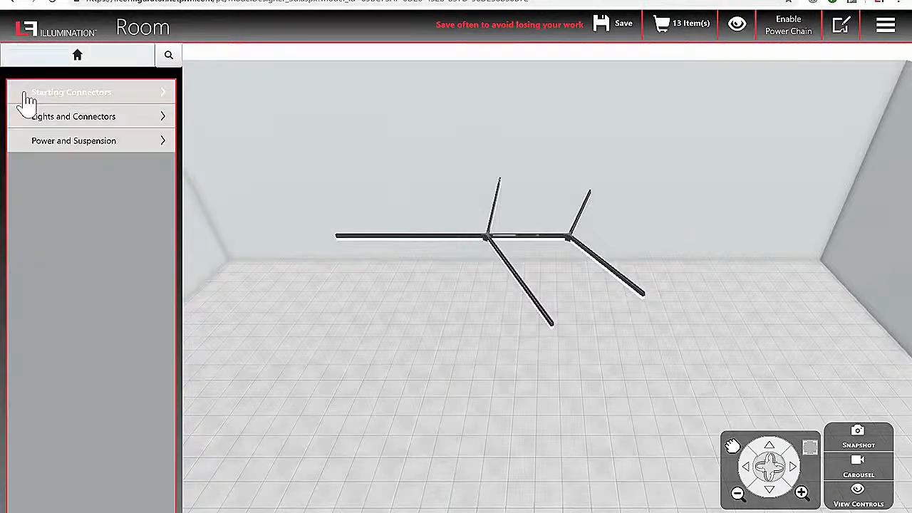
pyautogui.click(61, 143)
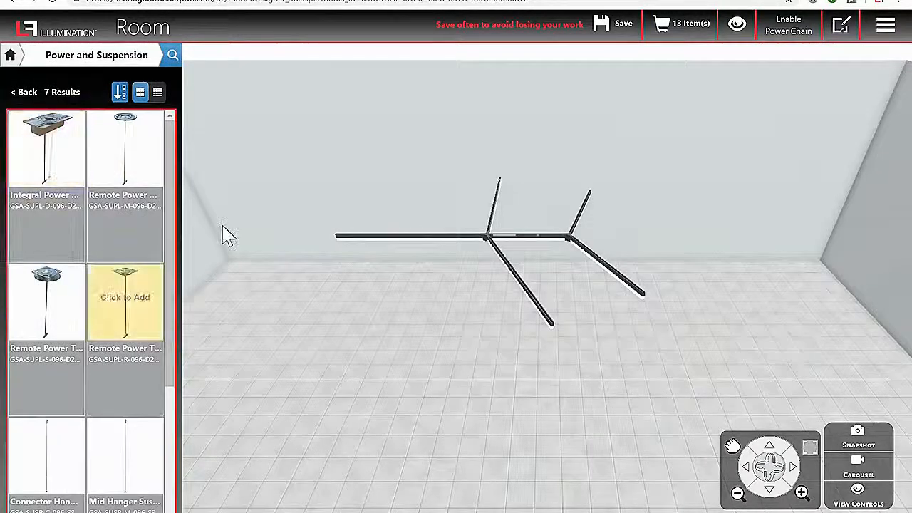
pyautogui.scroll(-1, 175, 295)
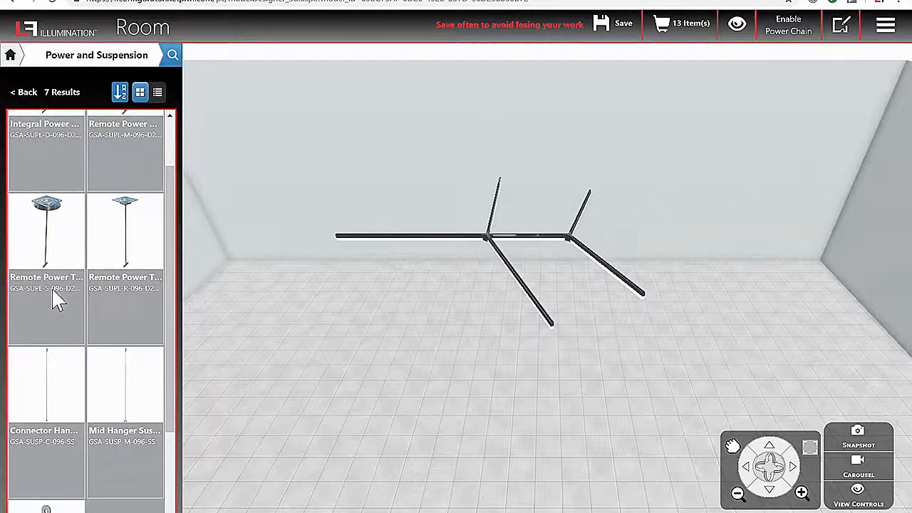
pyautogui.click(51, 392)
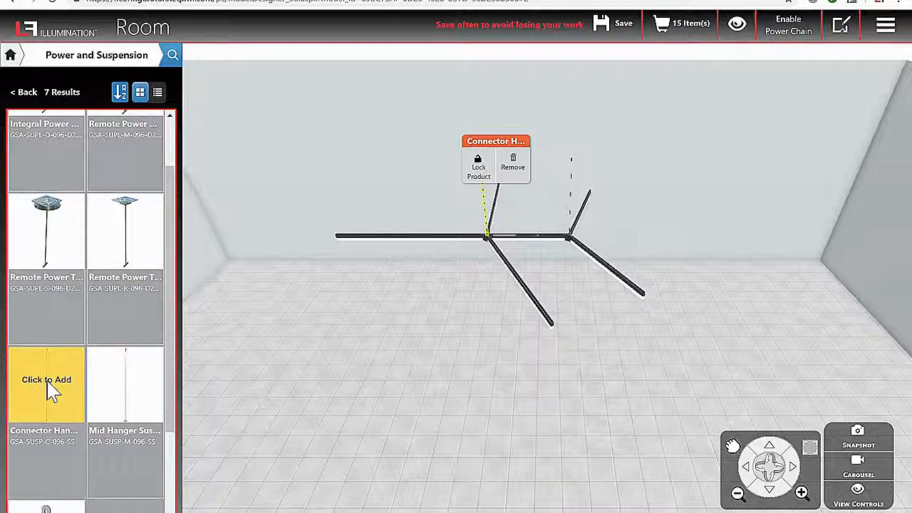
pyautogui.click(53, 391)
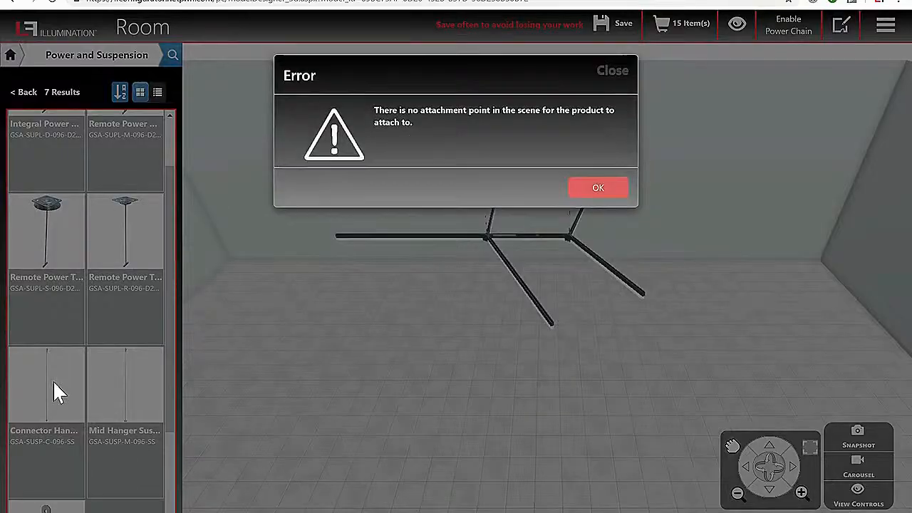
pyautogui.click(599, 192)
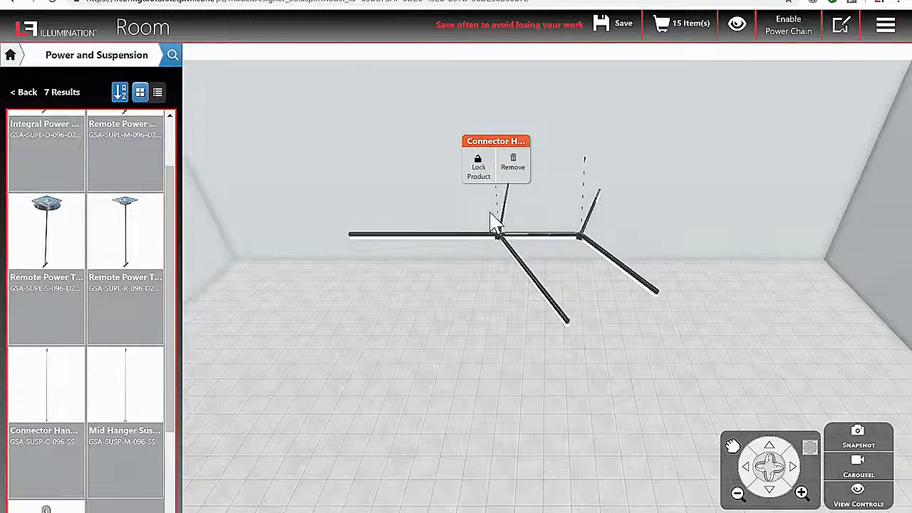
# Review the Cart Details list of quantities, model numbers and descriptions for the design
pyautogui.click(668, 27)
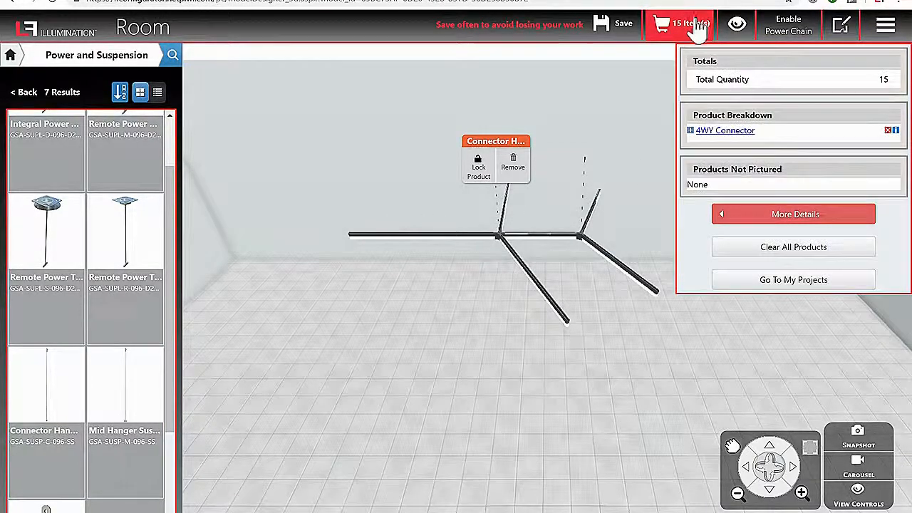
pyautogui.click(755, 214)
pyautogui.scroll(-1, 528, 193)
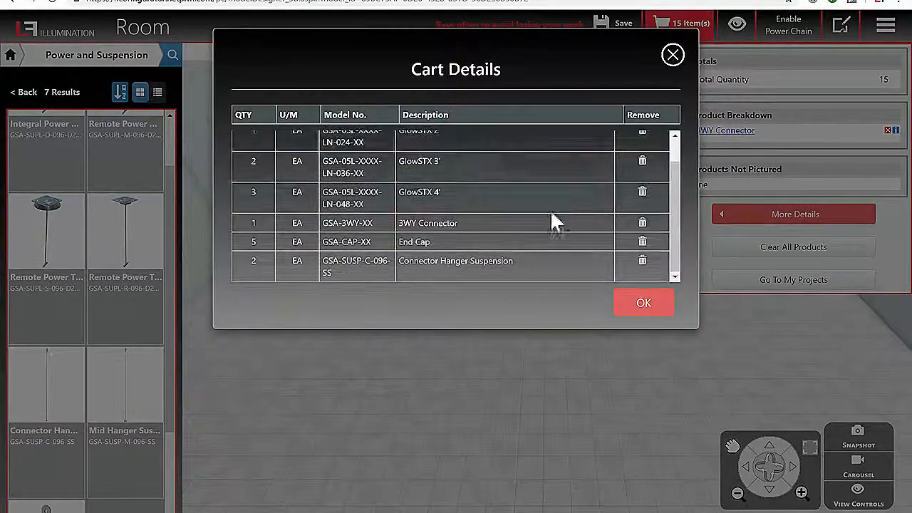
pyautogui.click(646, 305)
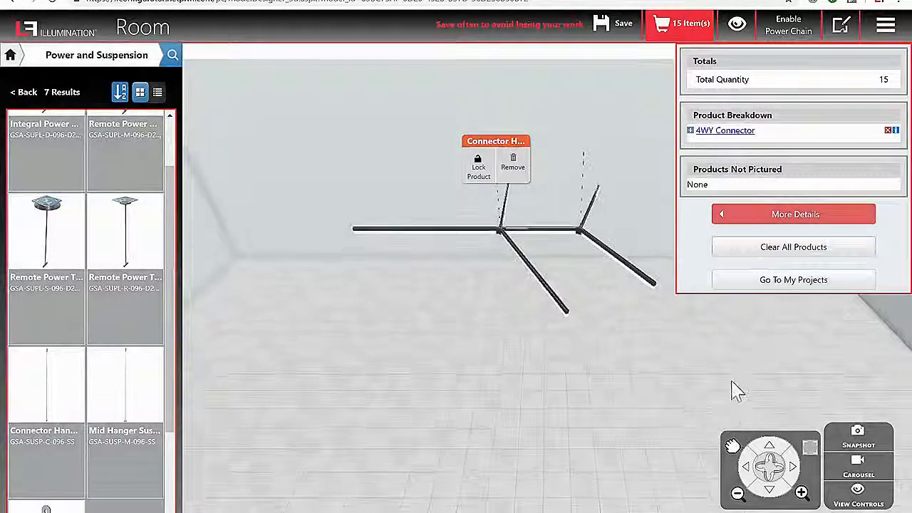
# Show the Power Chain labels, check the cart details and the layout's light lengths, and turn the labels off again
pyautogui.click(790, 27)
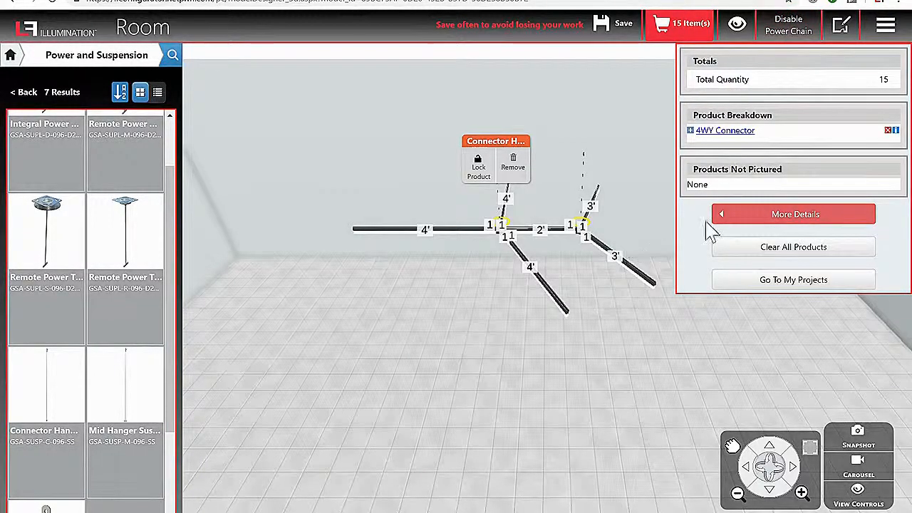
pyautogui.click(727, 214)
pyautogui.click(672, 56)
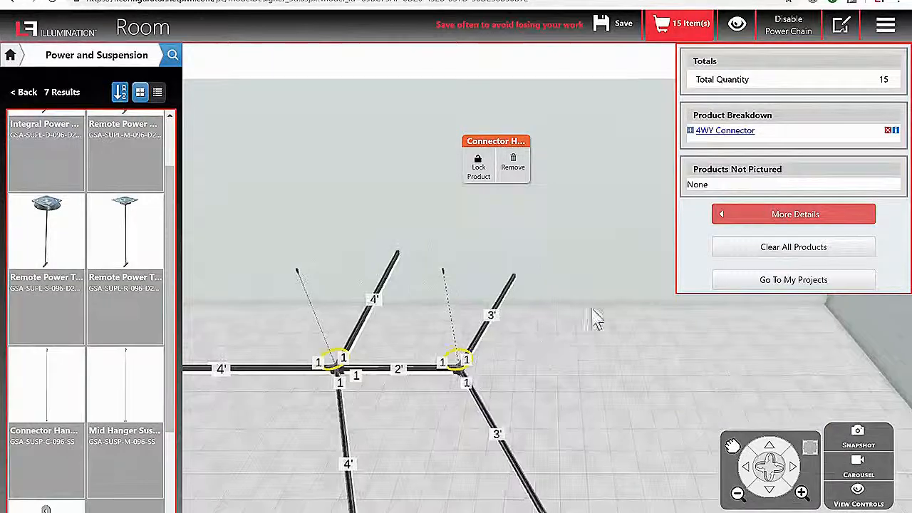
pyautogui.click(677, 43)
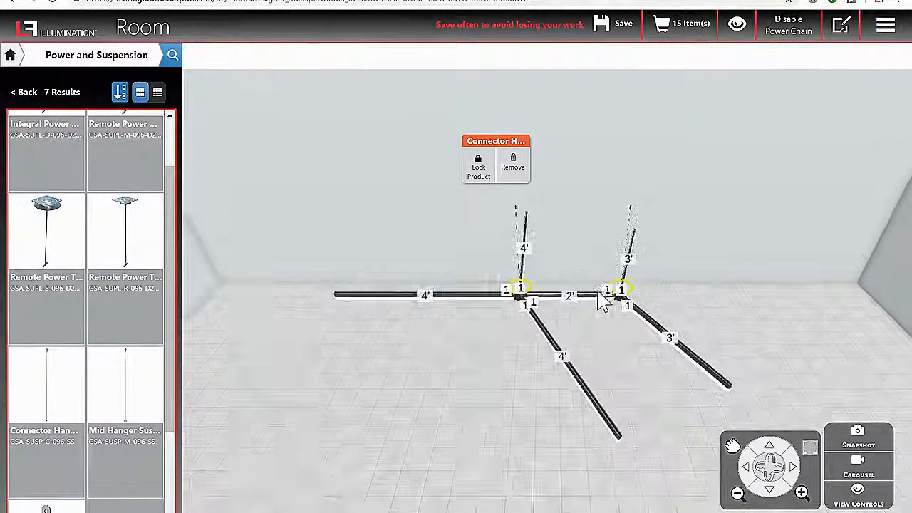
pyautogui.click(790, 29)
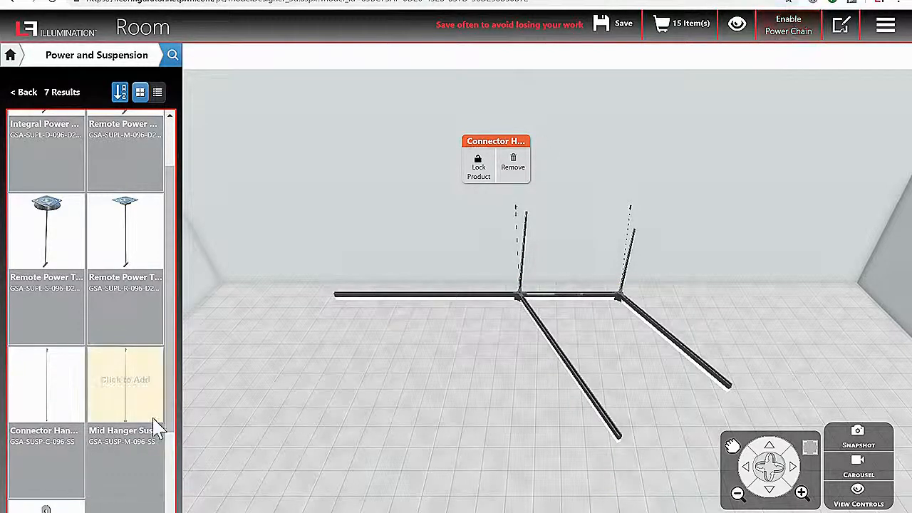
# Add the GSA-SUPL-S-096 Remote Power suspension to the left GlowSTX 4' light and check the layout with the Power Chain view
pyautogui.click(61, 236)
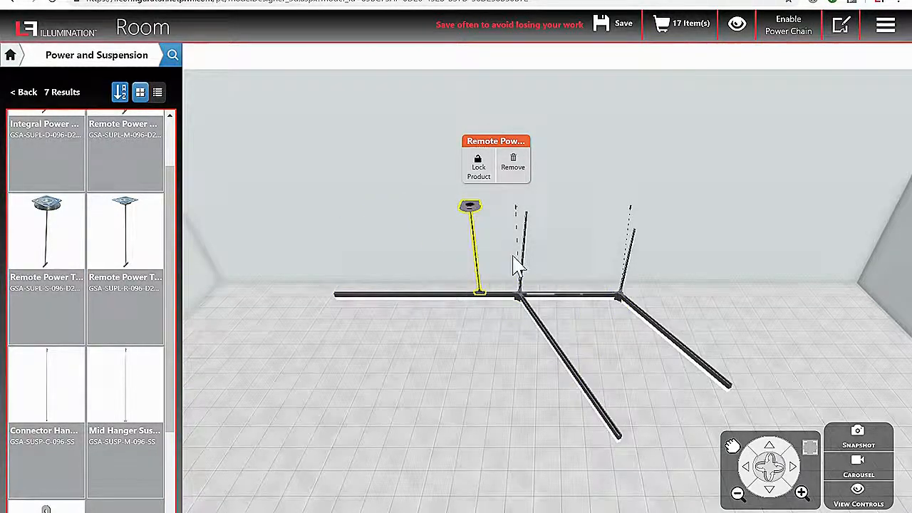
pyautogui.click(619, 335)
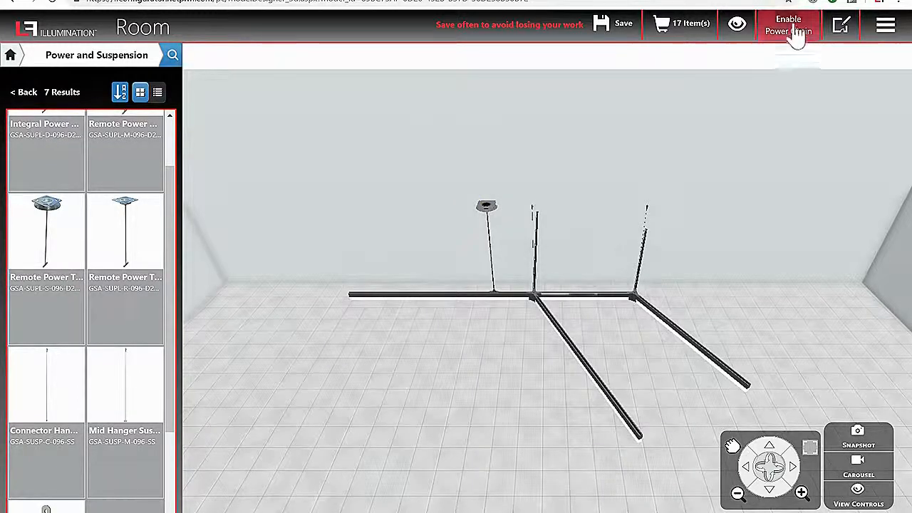
pyautogui.click(788, 25)
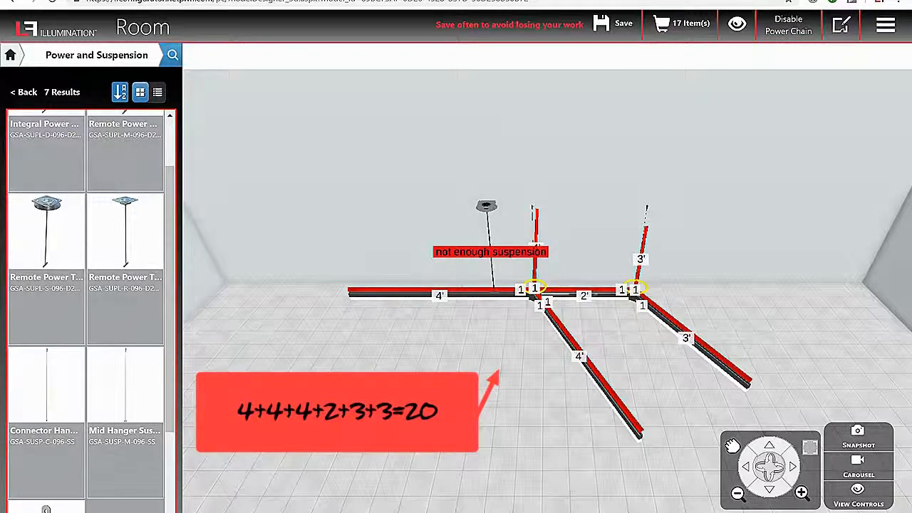
pyautogui.click(823, 32)
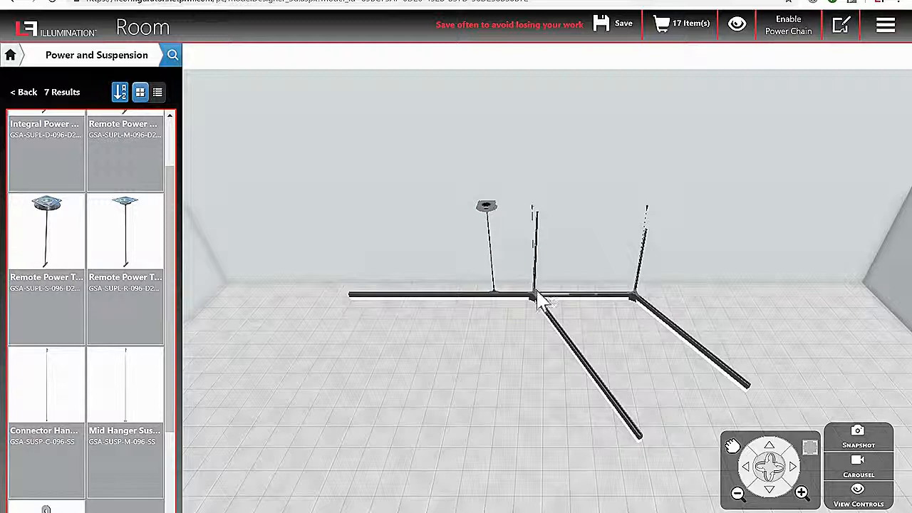
# Add three Mid Hanger Suspensions near the free end of the front GlowSTX 4' light
pyautogui.click(143, 404)
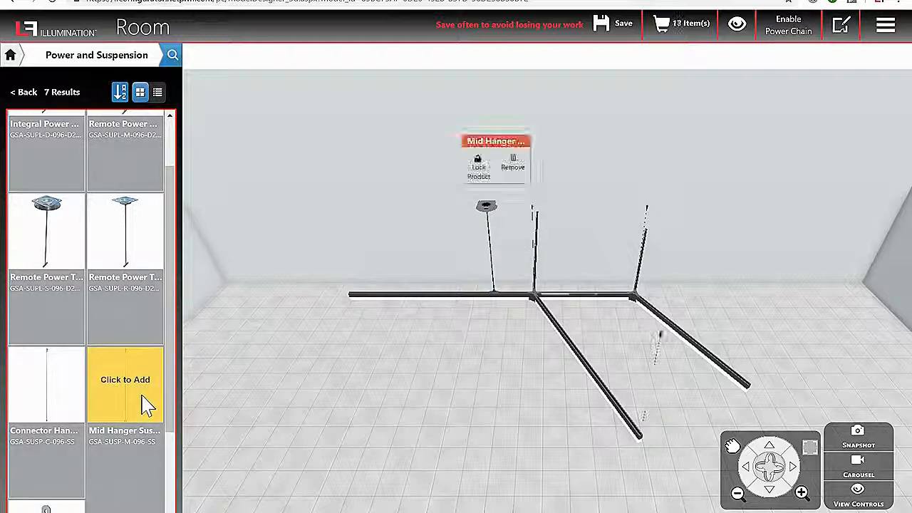
pyautogui.moveTo(643, 413); pyautogui.dragTo(636, 403)
pyautogui.click(116, 392)
pyautogui.click(114, 382)
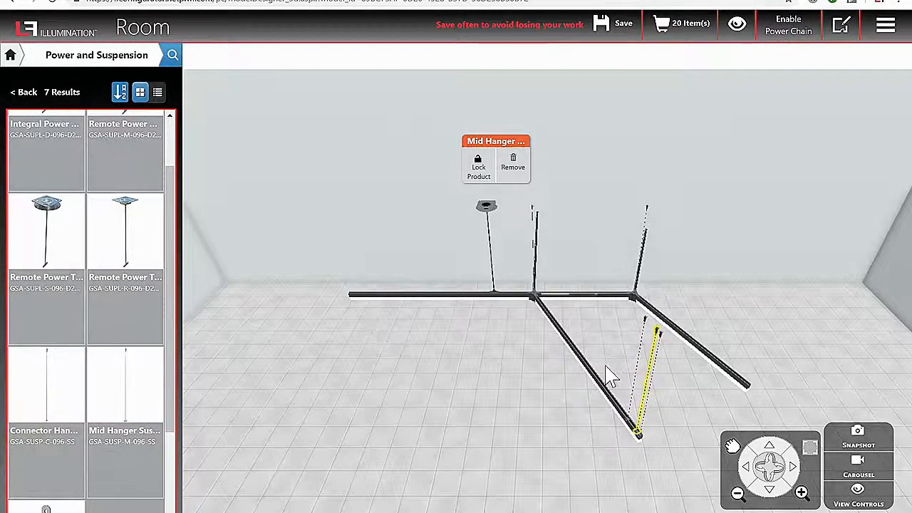
# Move two Mid Hanger Suspensions to the free ends of the front 3' and left 4' lights, and add two more at the rear lights' ends
pyautogui.moveTo(650, 389); pyautogui.dragTo(770, 342)
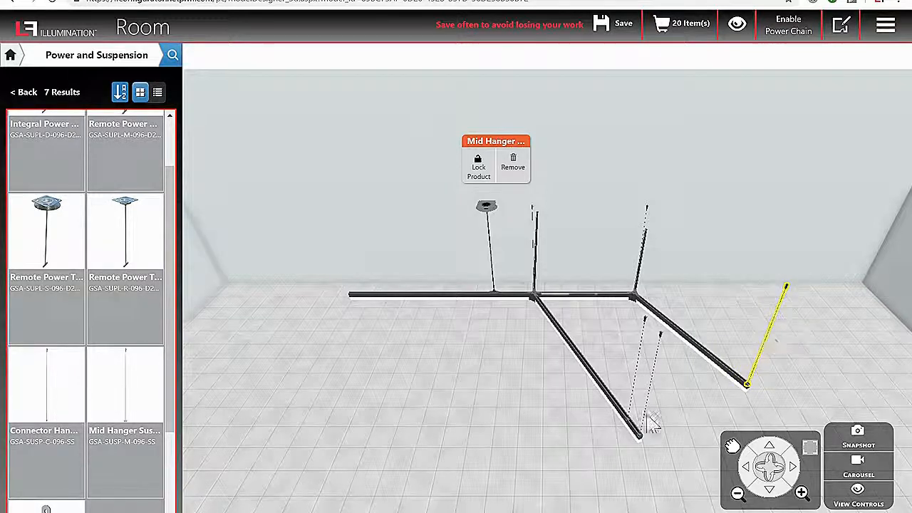
pyautogui.moveTo(639, 401); pyautogui.dragTo(318, 268)
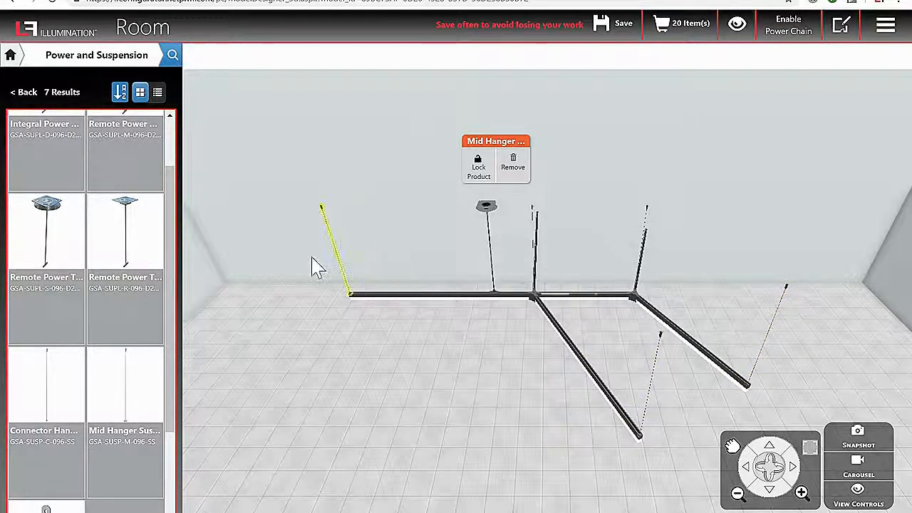
pyautogui.click(123, 400)
pyautogui.click(126, 401)
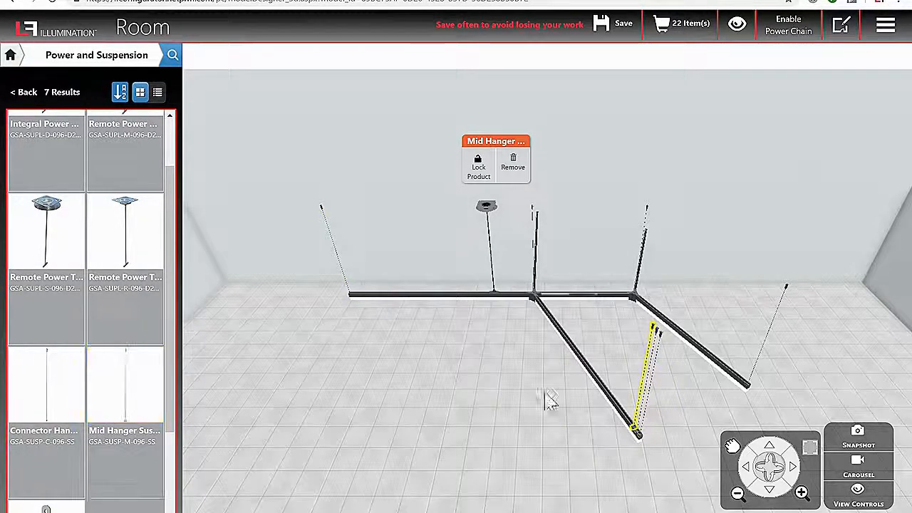
pyautogui.moveTo(633, 399); pyautogui.dragTo(673, 206)
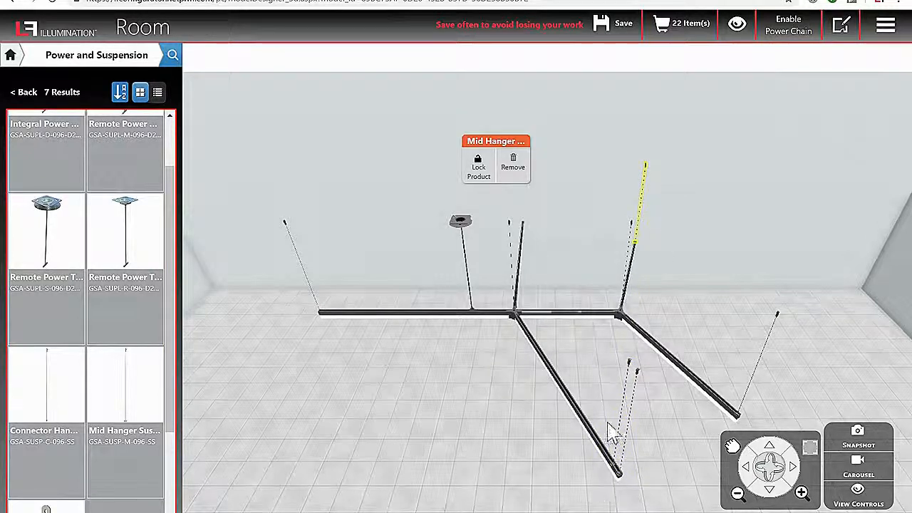
pyautogui.moveTo(624, 413); pyautogui.dragTo(546, 198)
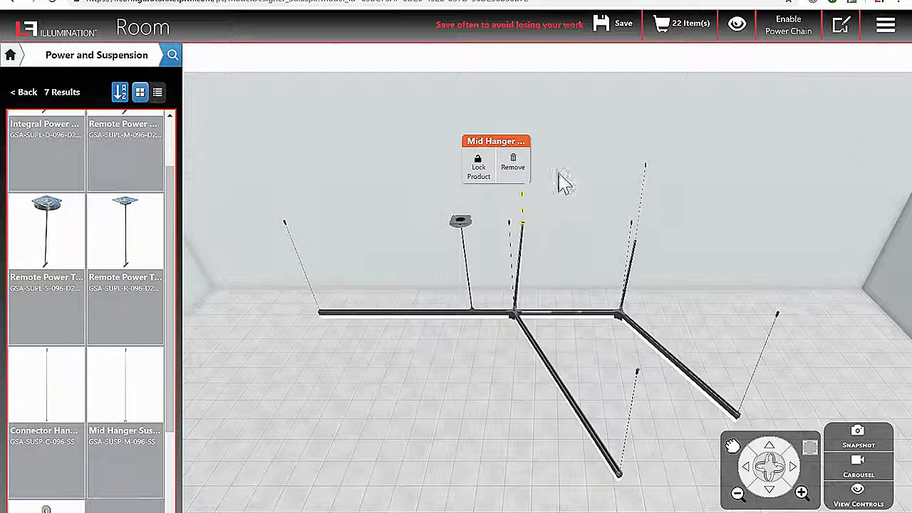
# Check the layout's power feed and light lengths in the Power Chain view, and turn the view off again
pyautogui.click(793, 37)
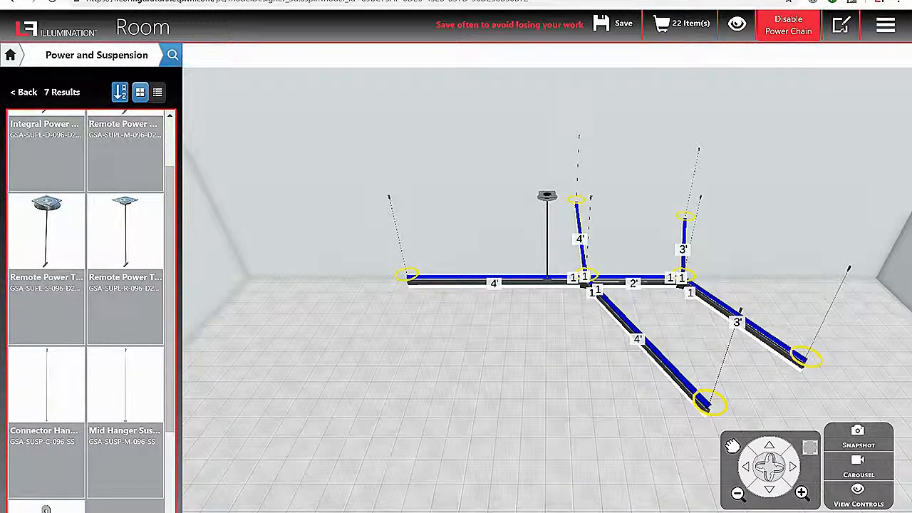
pyautogui.moveTo(540, 411); pyautogui.dragTo(493, 404)
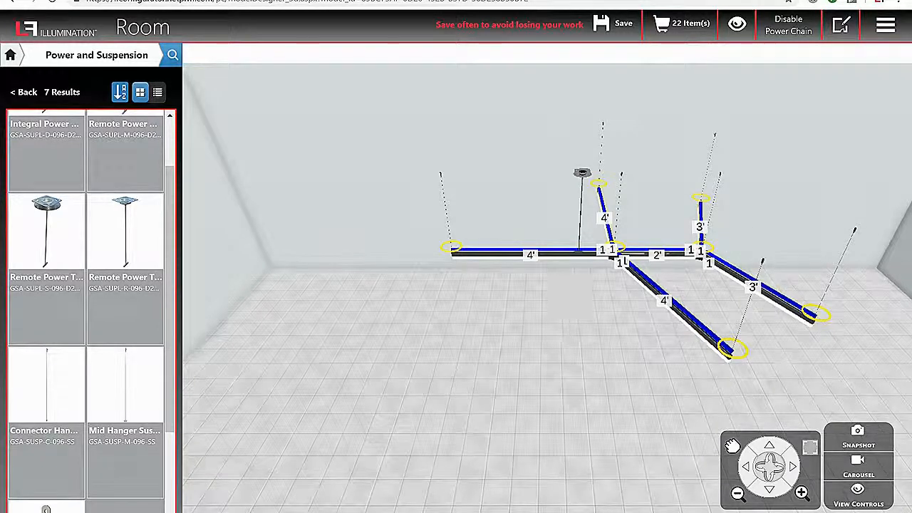
pyautogui.click(644, 289)
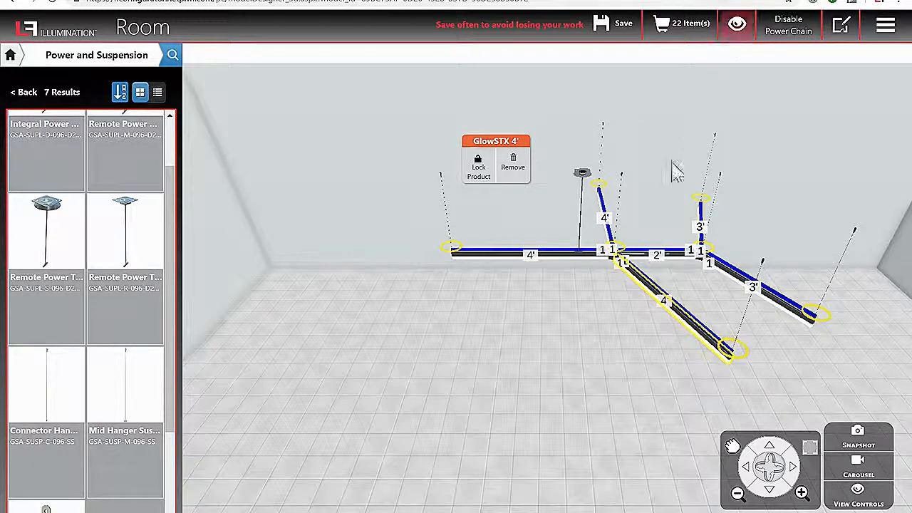
pyautogui.click(780, 27)
pyautogui.moveTo(676, 359); pyautogui.dragTo(621, 388)
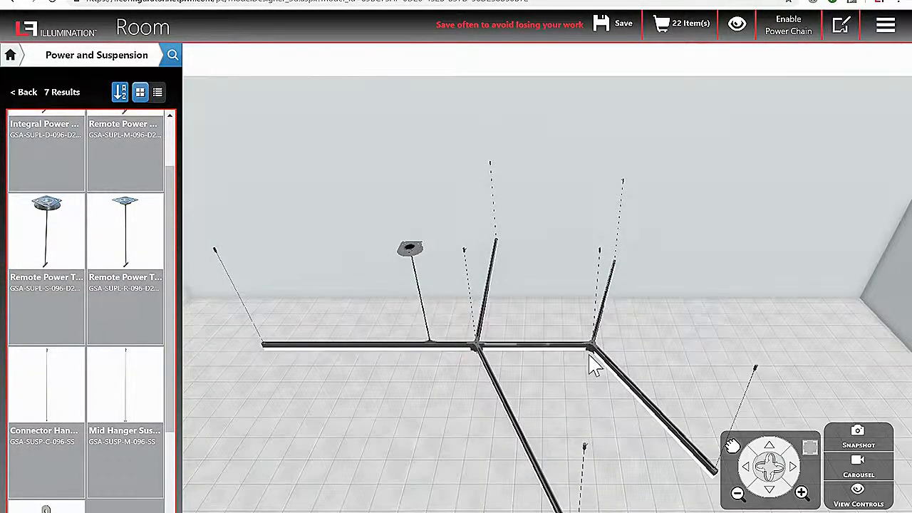
# Set the dip value to 0 on the 4WY Connector's side facing the GlowSTX 2' light and show the Power Chain
pyautogui.click(479, 347)
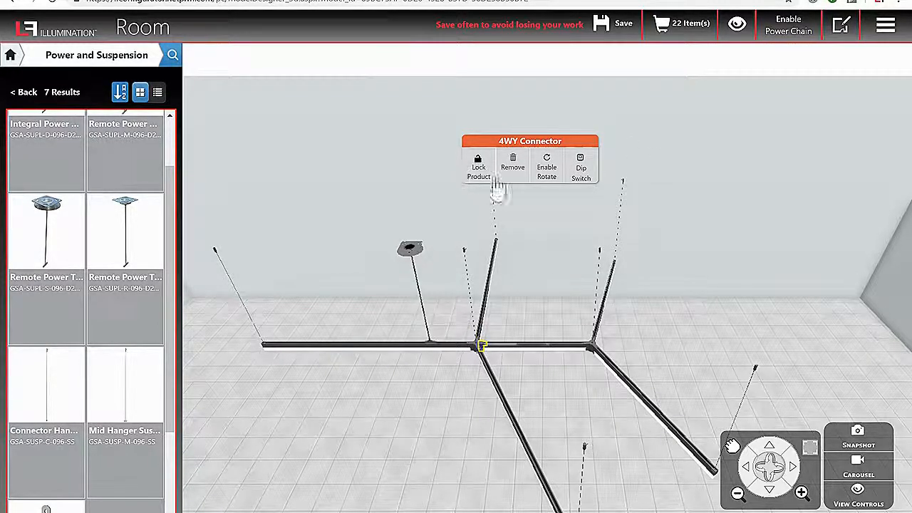
pyautogui.click(580, 178)
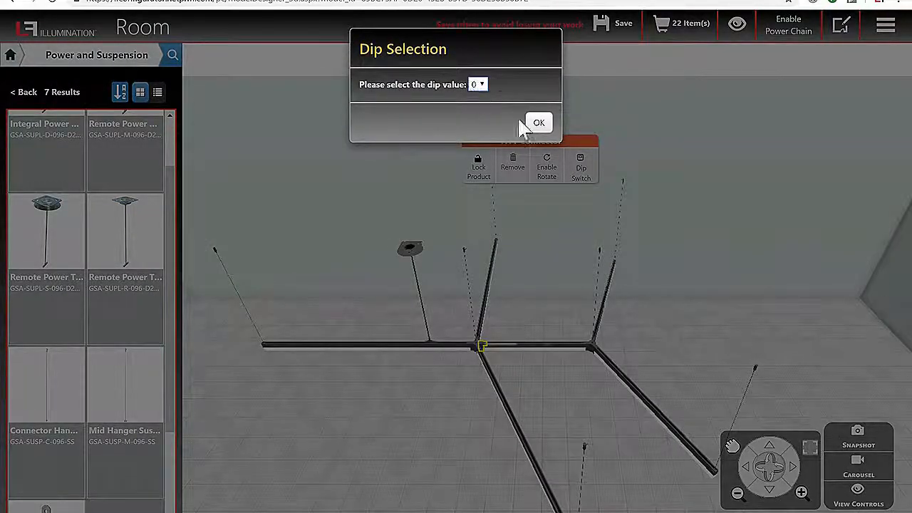
pyautogui.click(540, 125)
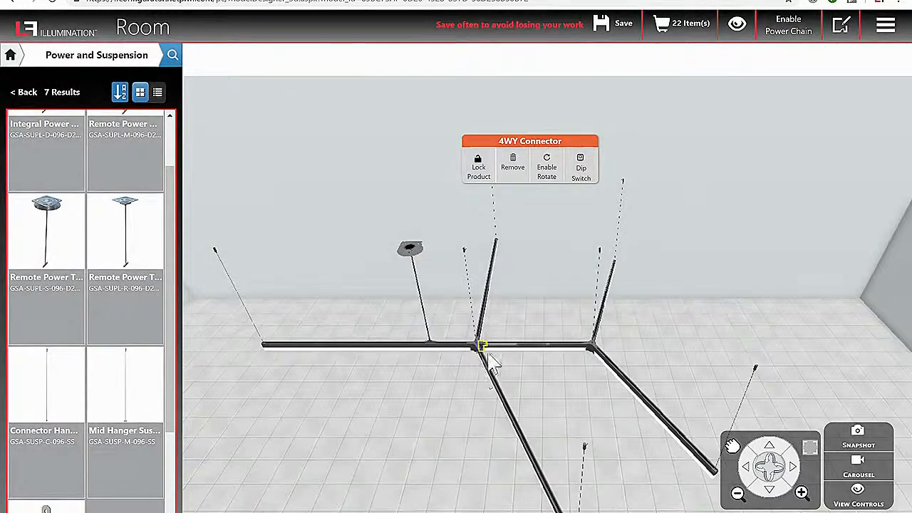
pyautogui.click(787, 37)
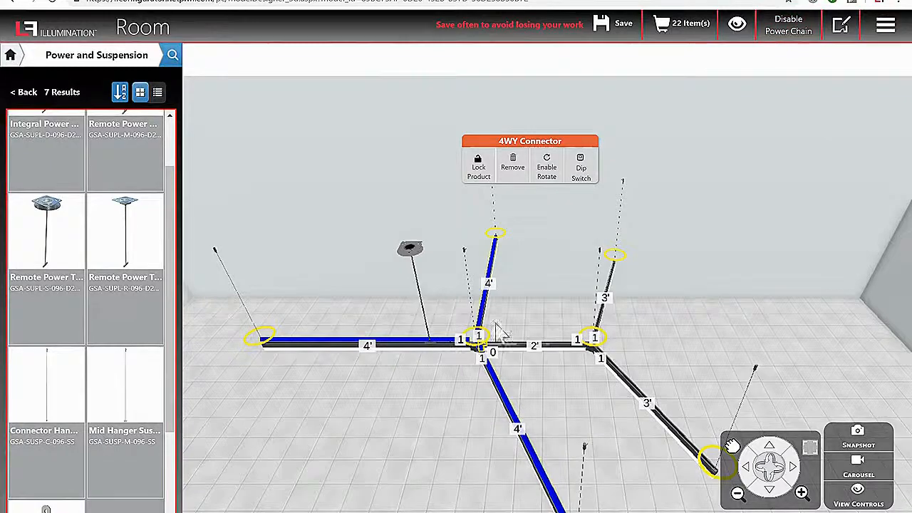
# Add a second Remote Power suspension, place it on the GlowSTX 2' light and refresh the Power Chain view
pyautogui.moveTo(555, 401); pyautogui.dragTo(617, 361)
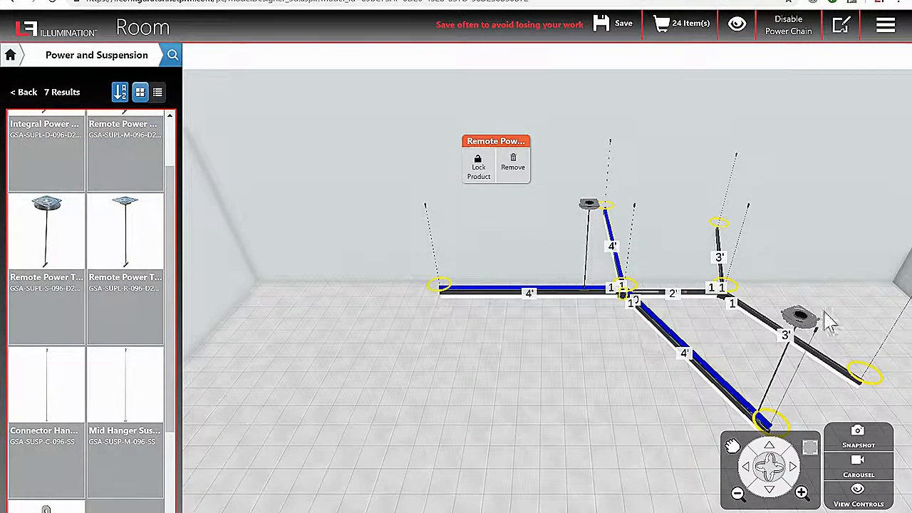
pyautogui.moveTo(786, 305); pyautogui.dragTo(718, 233)
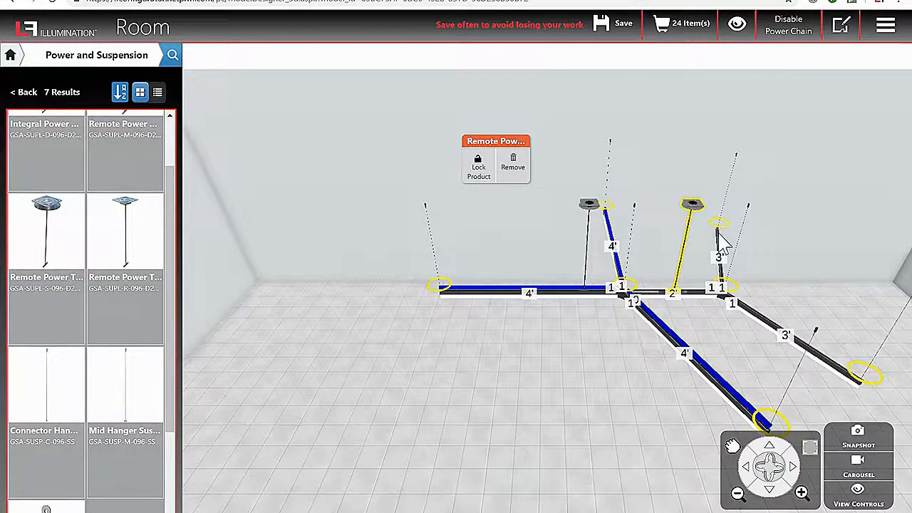
pyautogui.click(796, 31)
pyautogui.click(798, 32)
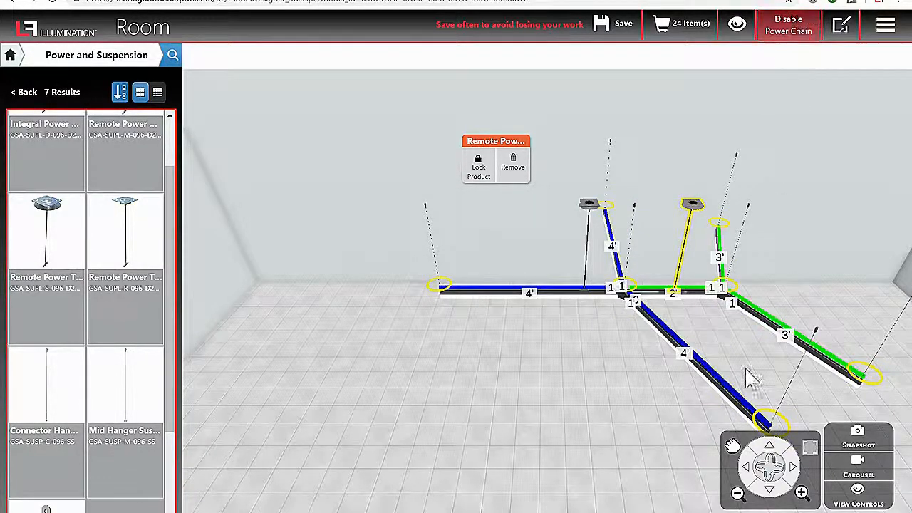
# Turn off the Power Chain view and take a snapshot of the suspended design as seen from below
pyautogui.scroll(-5, 536, 338)
pyautogui.moveTo(531, 327); pyautogui.dragTo(561, 385)
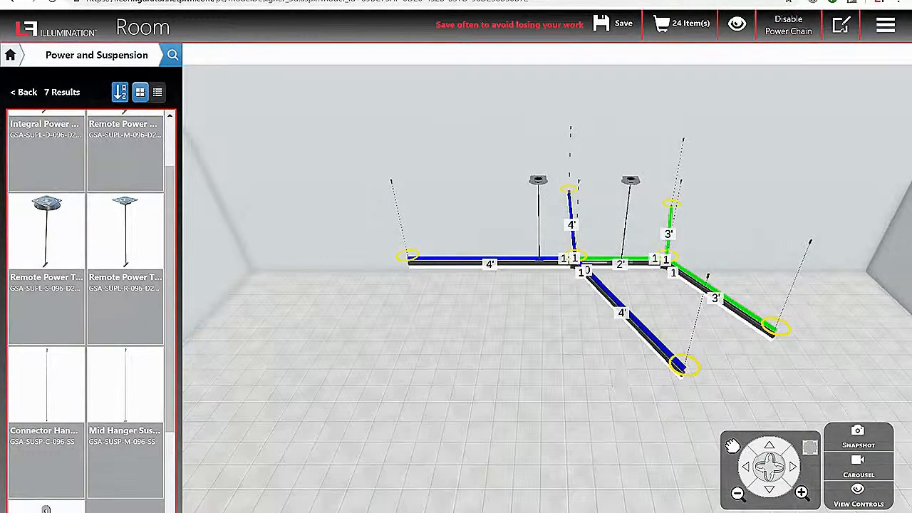
pyautogui.click(776, 499)
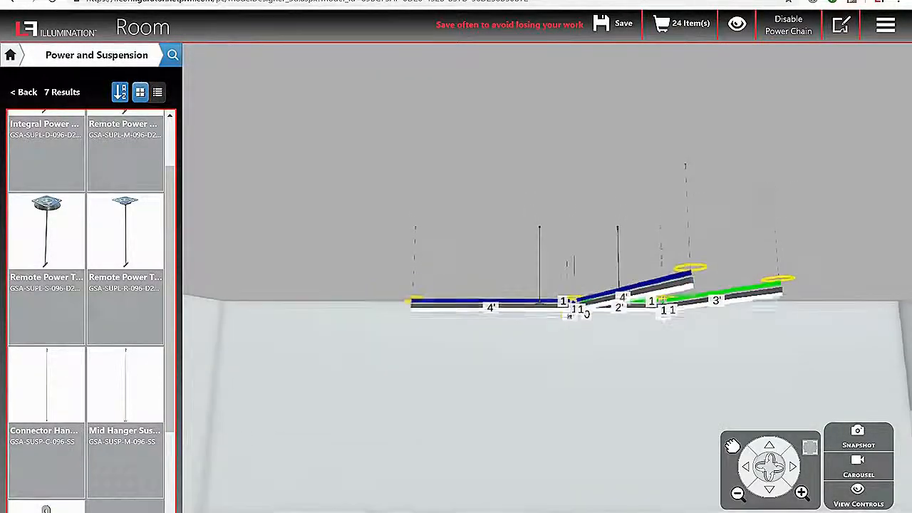
pyautogui.click(802, 31)
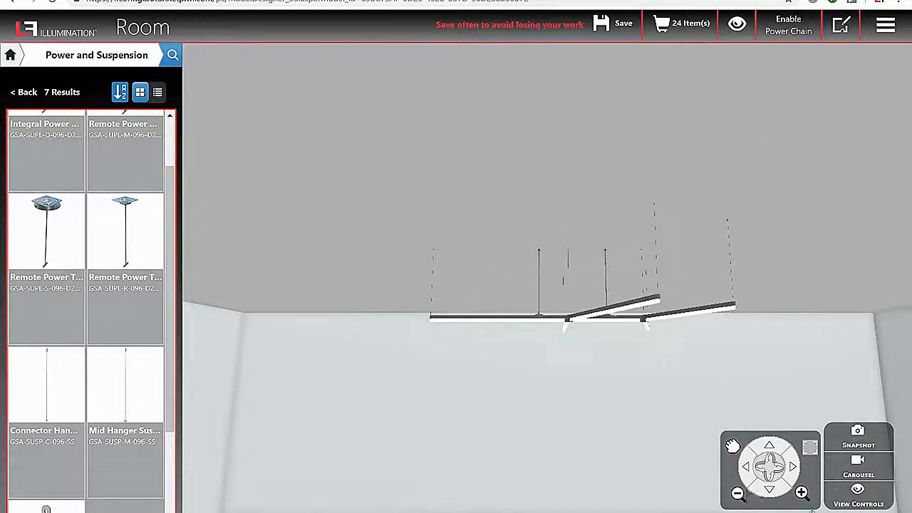
pyautogui.click(764, 489)
pyautogui.scroll(-2, 622, 402)
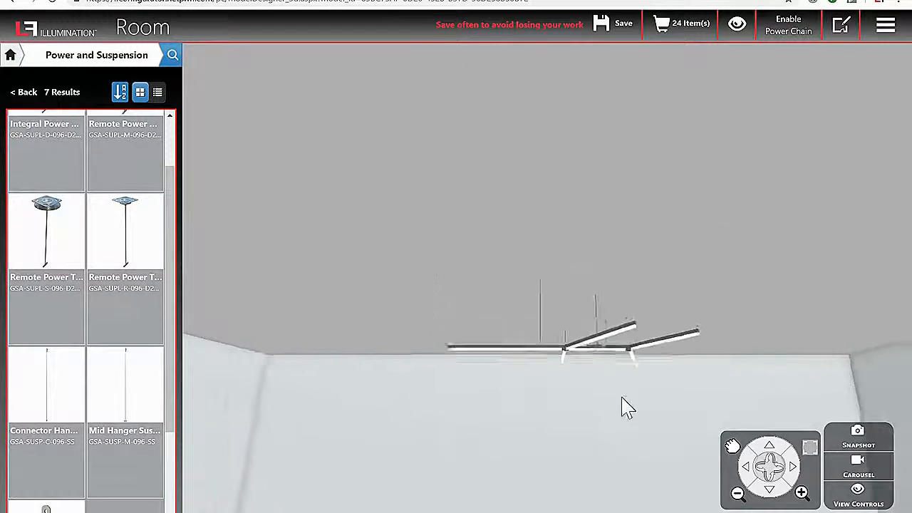
pyautogui.click(861, 445)
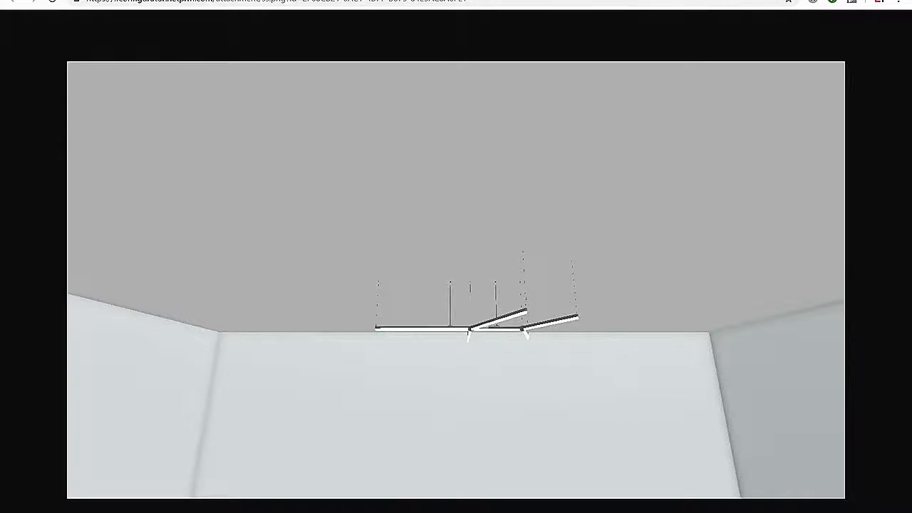
pyautogui.hotkey('ctrl', 'w')
pyautogui.scroll(-3, 459, 363)
pyautogui.scroll(2, 456, 367)
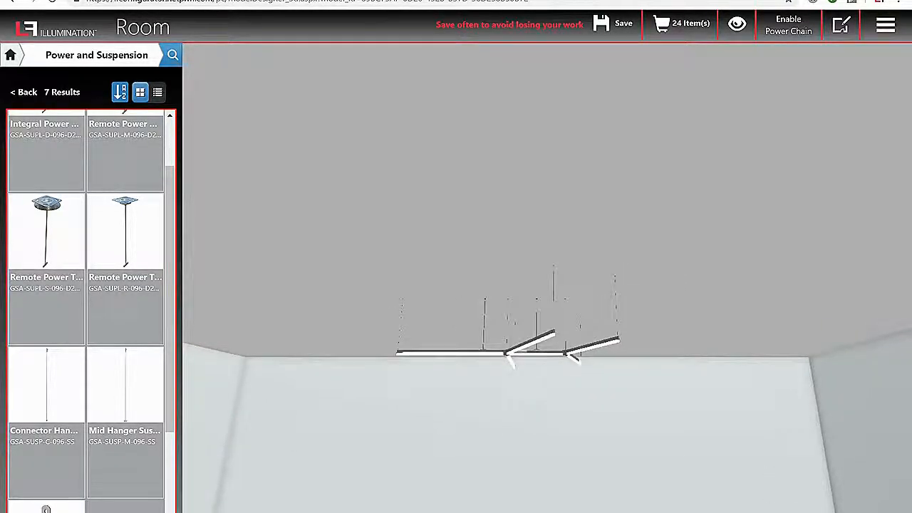
pyautogui.moveTo(859, 463)
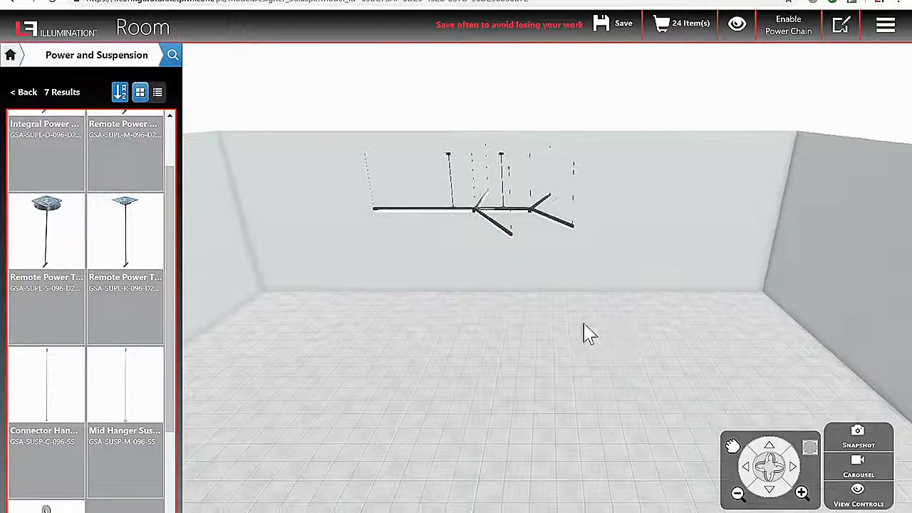
pyautogui.scroll(5, 592, 366)
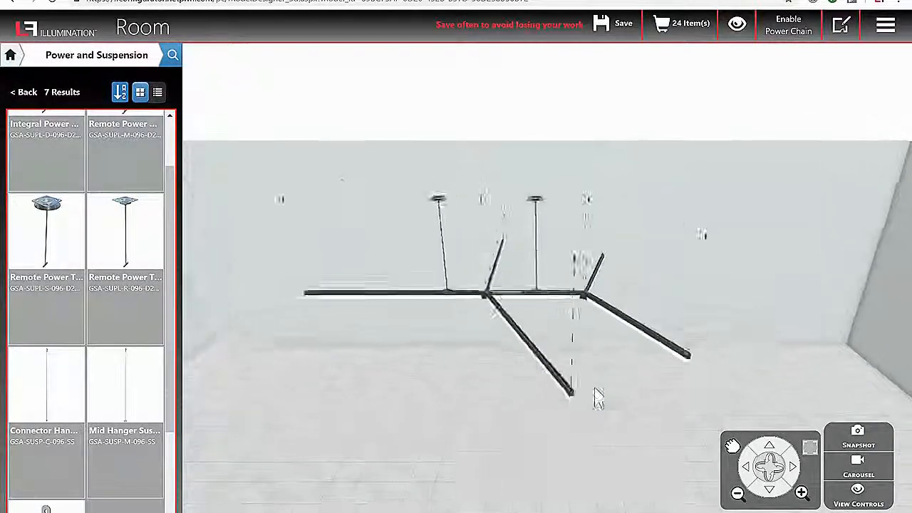
# Save the design as "Tutorial Design 1" in the Tutorial project, continue editing and turn off the Power Chain view
pyautogui.click(623, 35)
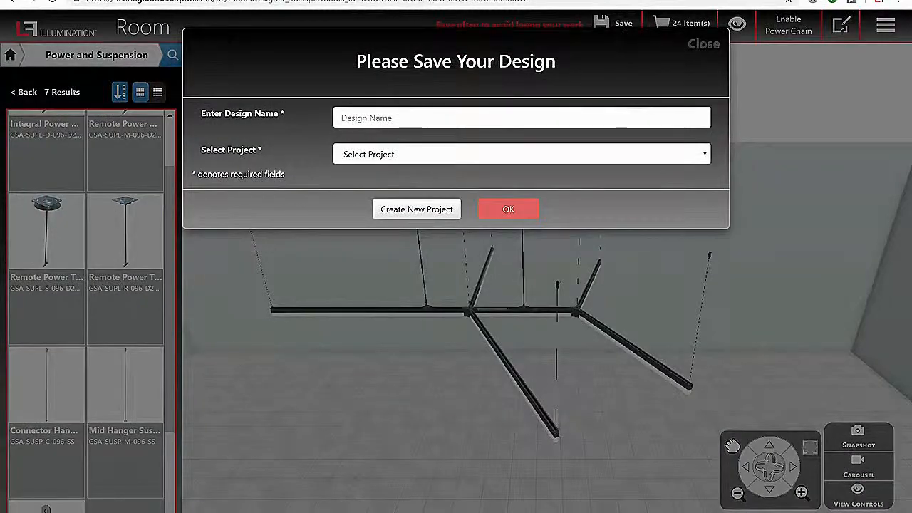
pyautogui.click(499, 119)
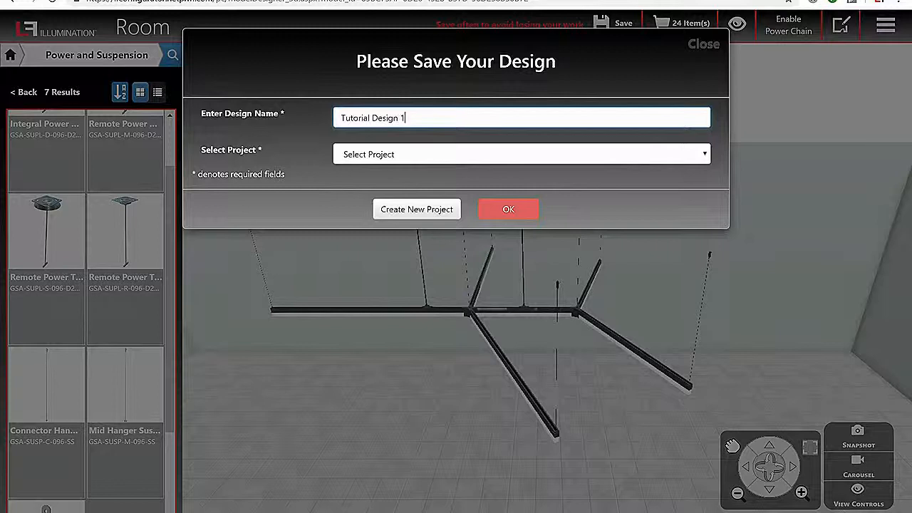
pyautogui.click(630, 156)
pyautogui.click(573, 196)
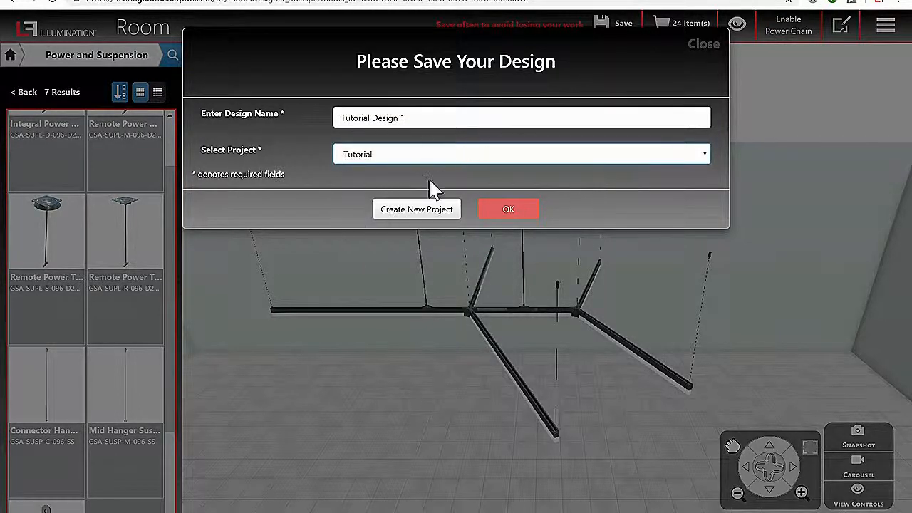
pyautogui.click(526, 209)
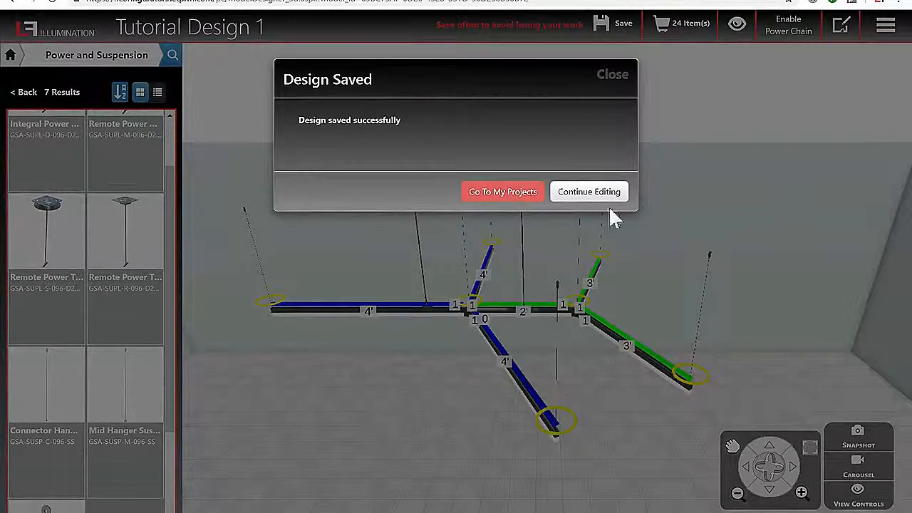
pyautogui.click(611, 197)
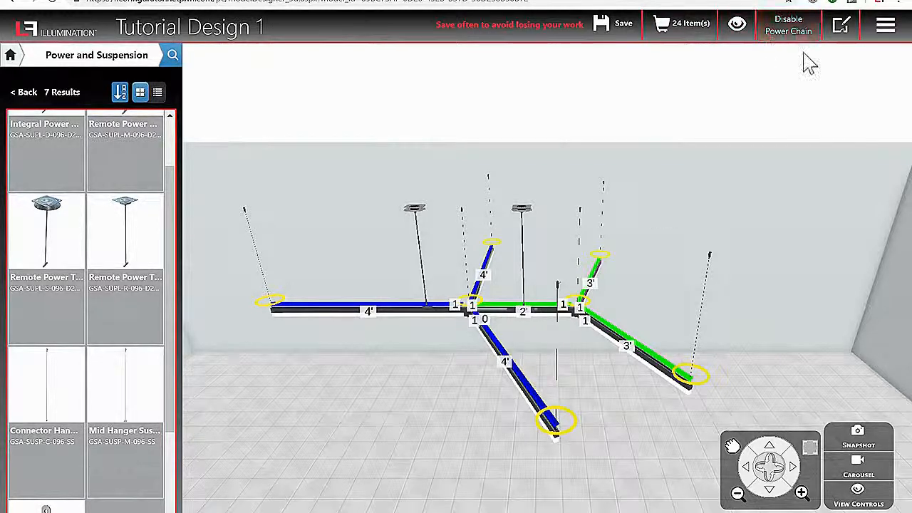
pyautogui.click(793, 37)
# Add a GlowSTX Spot from the Lights and Connectors products and place it beneath the 4WY Connector
pyautogui.click(580, 282)
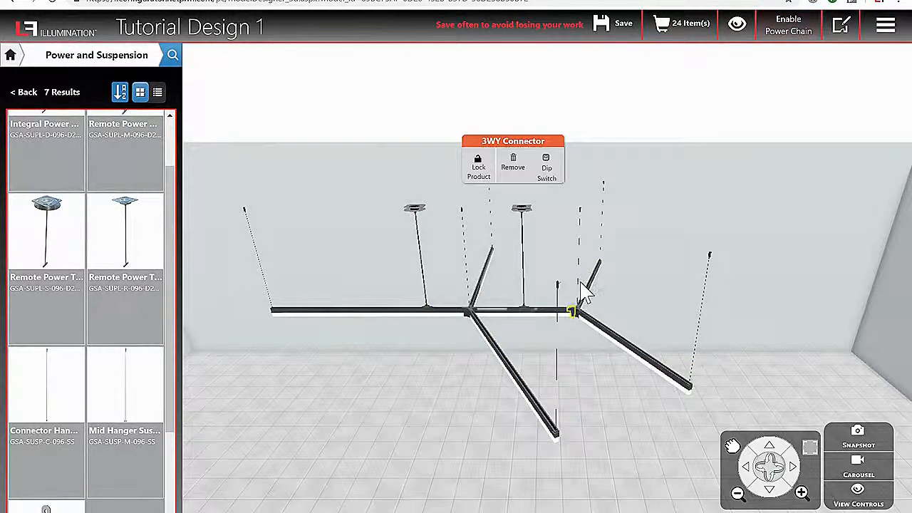
pyautogui.scroll(2, 583, 340)
pyautogui.click(767, 491)
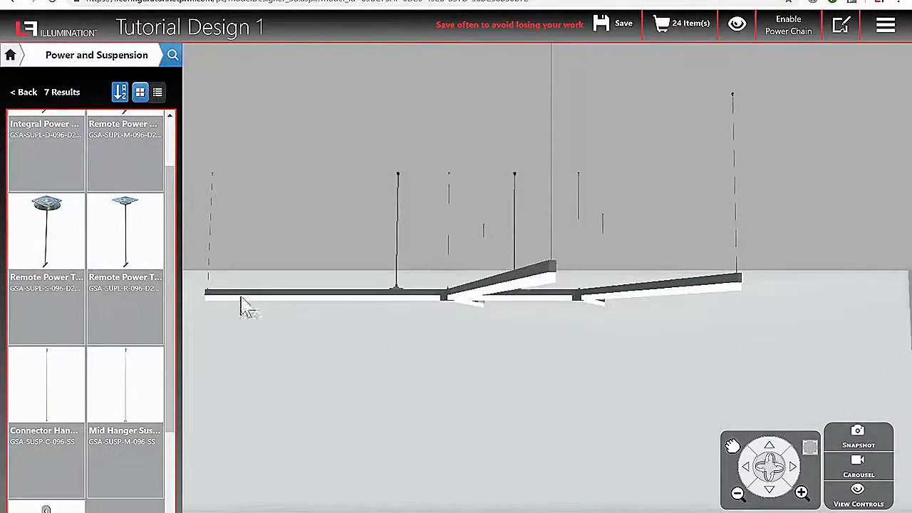
pyautogui.click(14, 93)
pyautogui.click(61, 121)
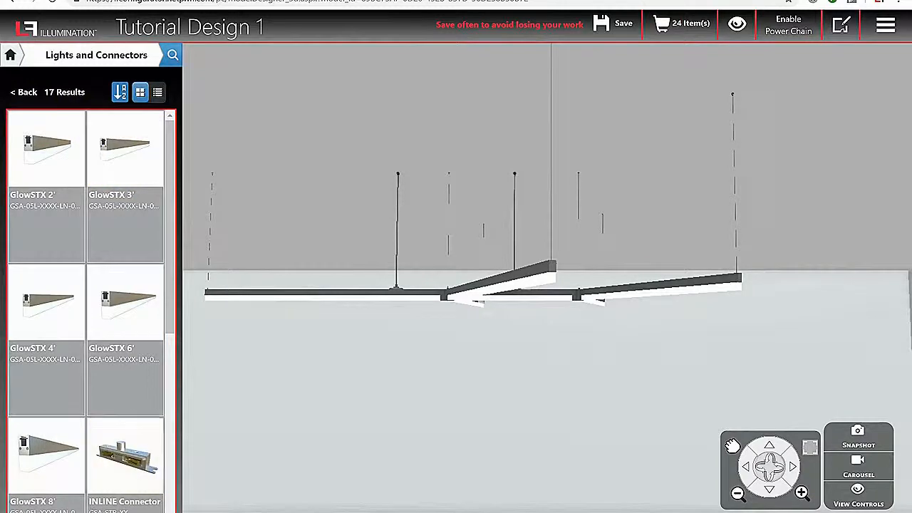
pyautogui.click(87, 511)
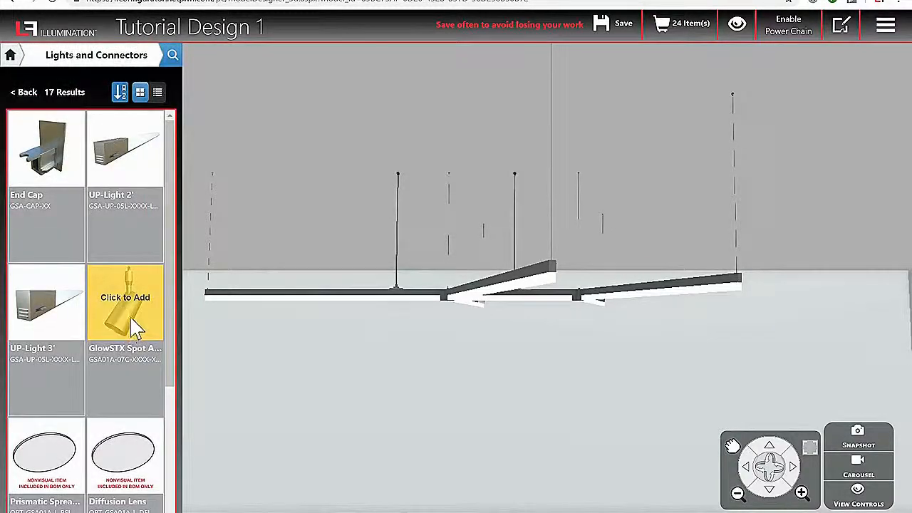
pyautogui.click(125, 298)
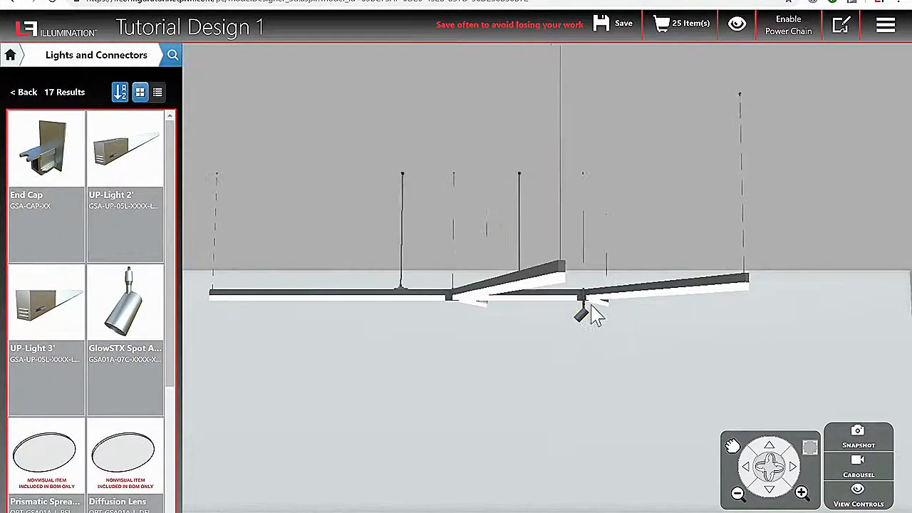
pyautogui.moveTo(586, 315); pyautogui.dragTo(491, 324)
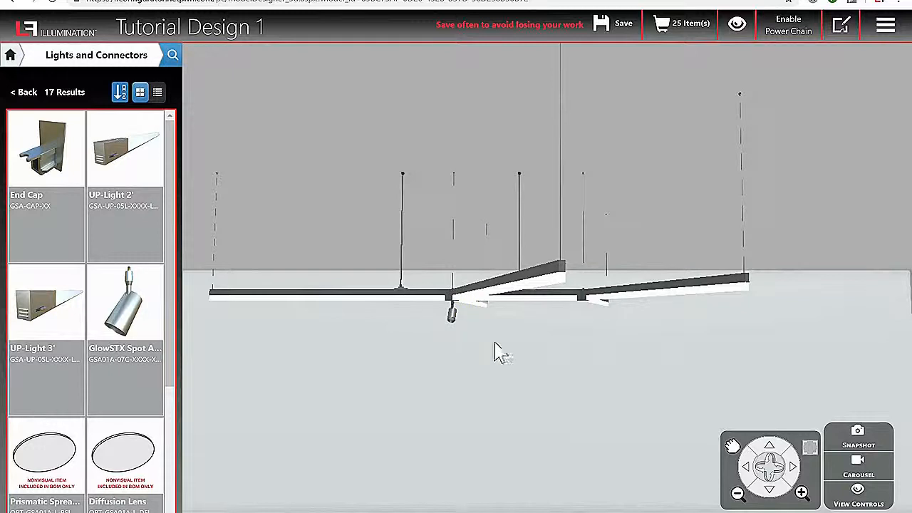
# Add a second GlowSTX Spot Accent beneath the connector that joins the two 3' lights to the 2' light
pyautogui.click(142, 309)
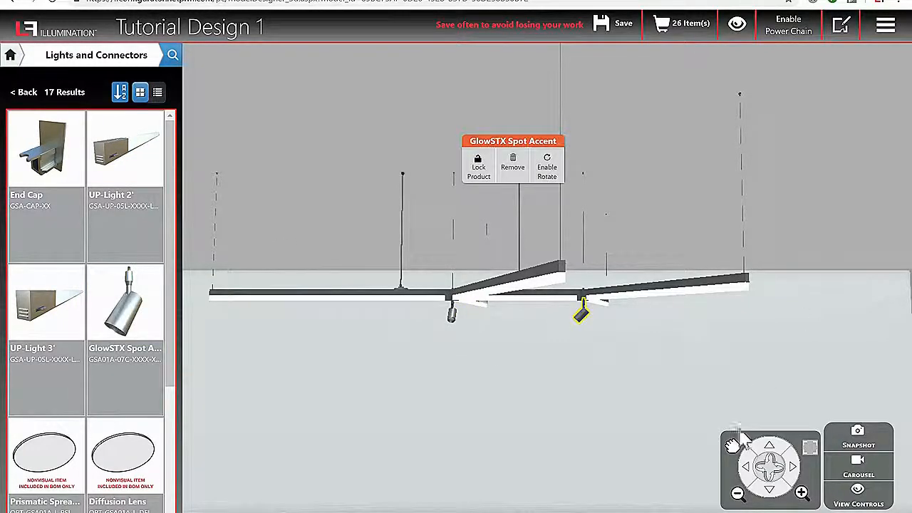
pyautogui.click(680, 399)
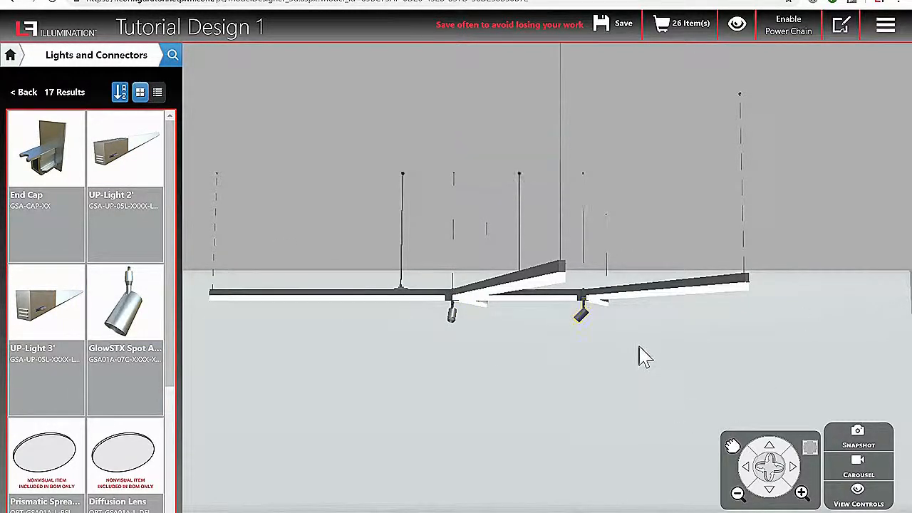
pyautogui.click(770, 449)
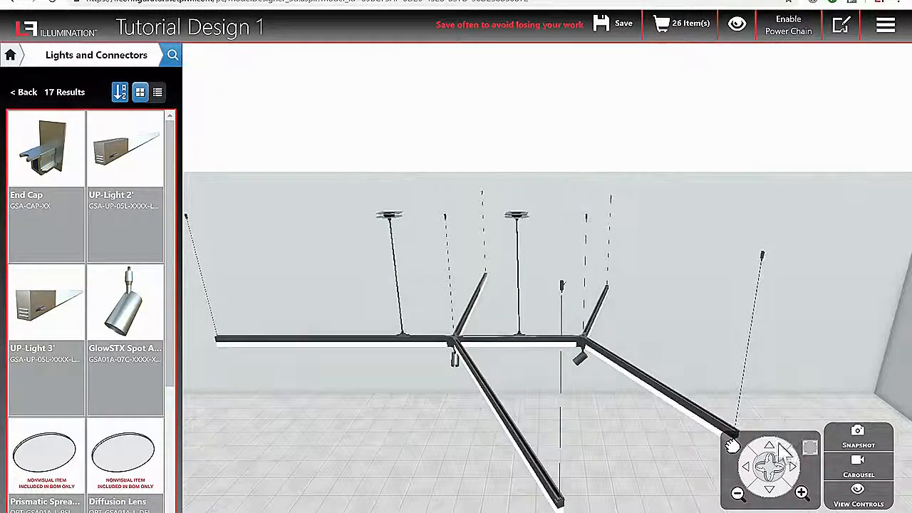
# In plan view, add five UP-Light 3' units along the 3' and 4' lights, and return to the Perspective (3D) view
pyautogui.click(734, 27)
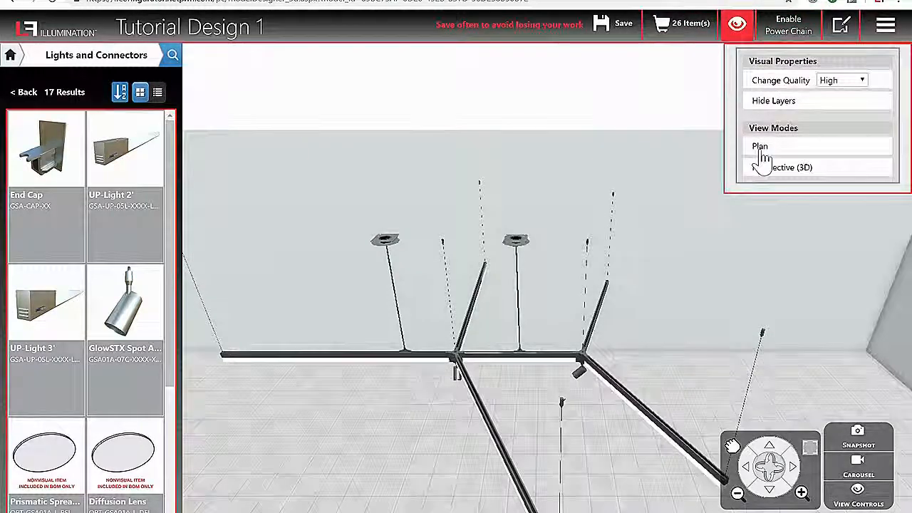
pyautogui.click(761, 148)
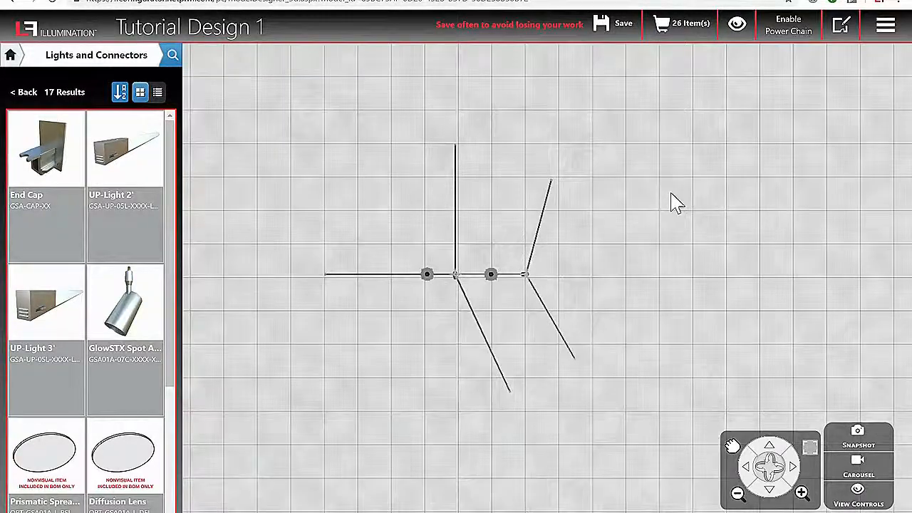
pyautogui.click(801, 493)
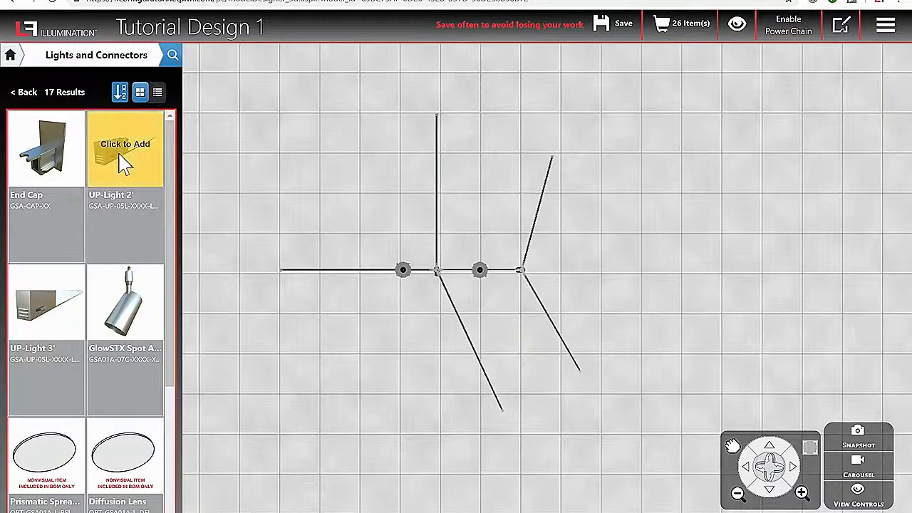
pyautogui.click(50, 313)
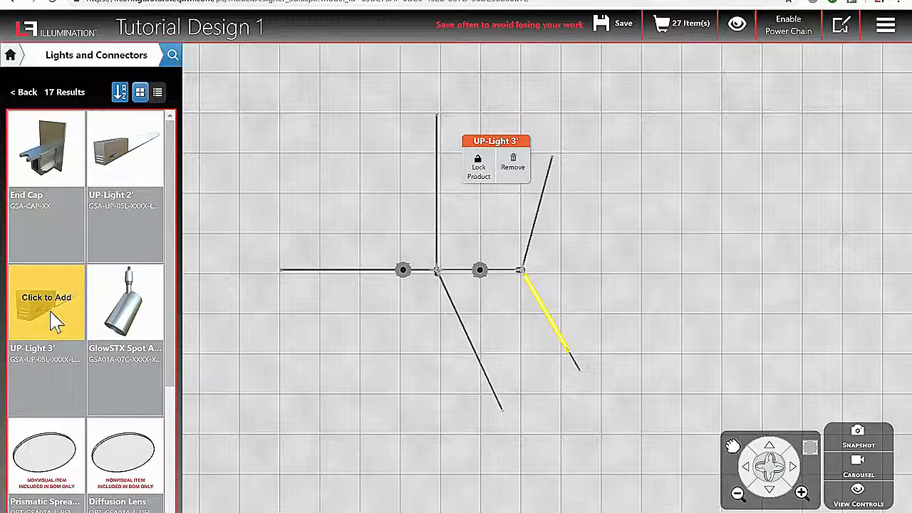
pyautogui.click(57, 301)
pyautogui.click(61, 302)
pyautogui.click(63, 303)
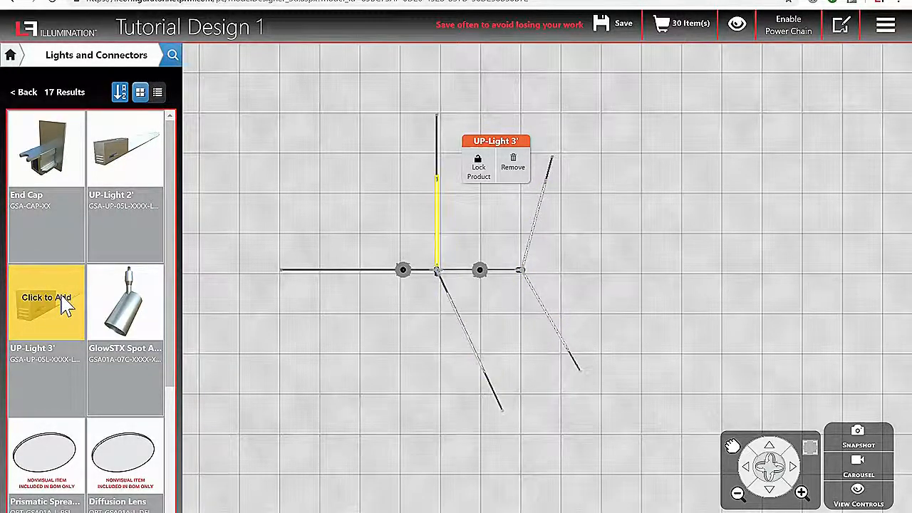
pyautogui.click(63, 304)
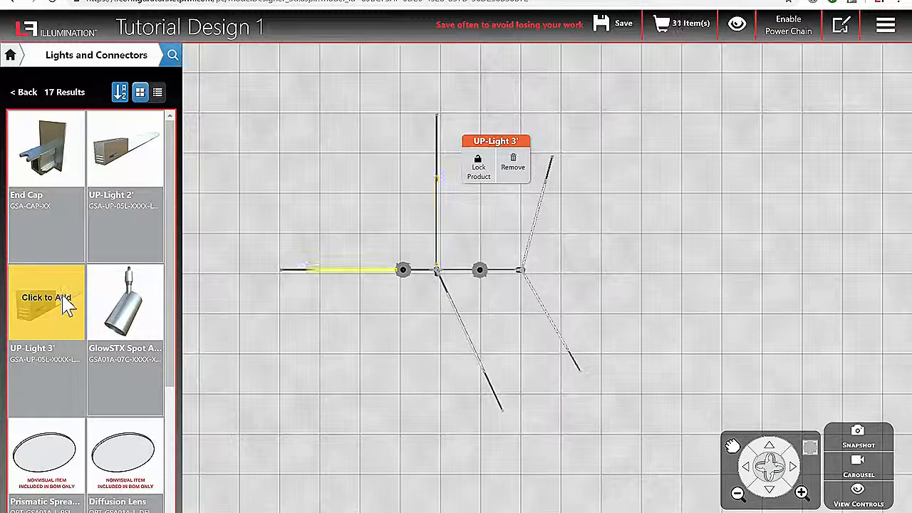
pyautogui.click(369, 332)
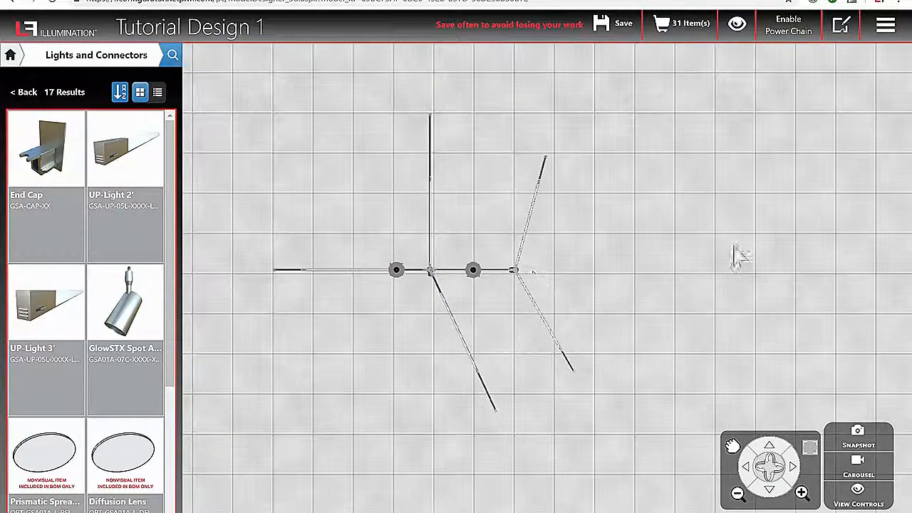
pyautogui.click(738, 35)
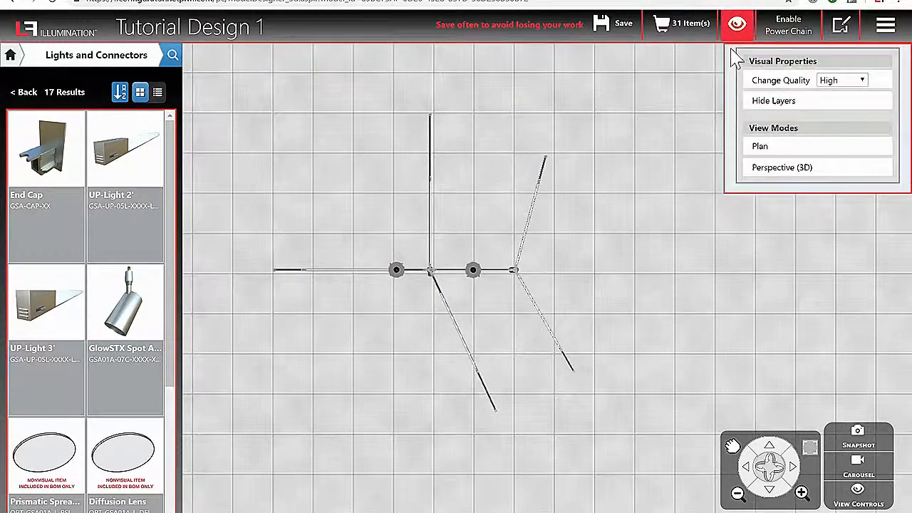
pyautogui.click(760, 172)
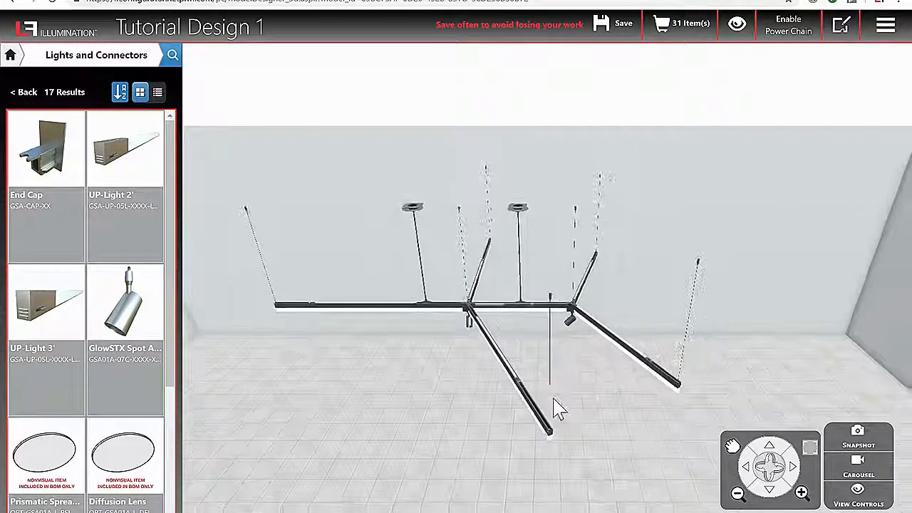
# Enable the Power Chain view, examine the power load of the runs with the added up-lights, and disable it
pyautogui.click(788, 37)
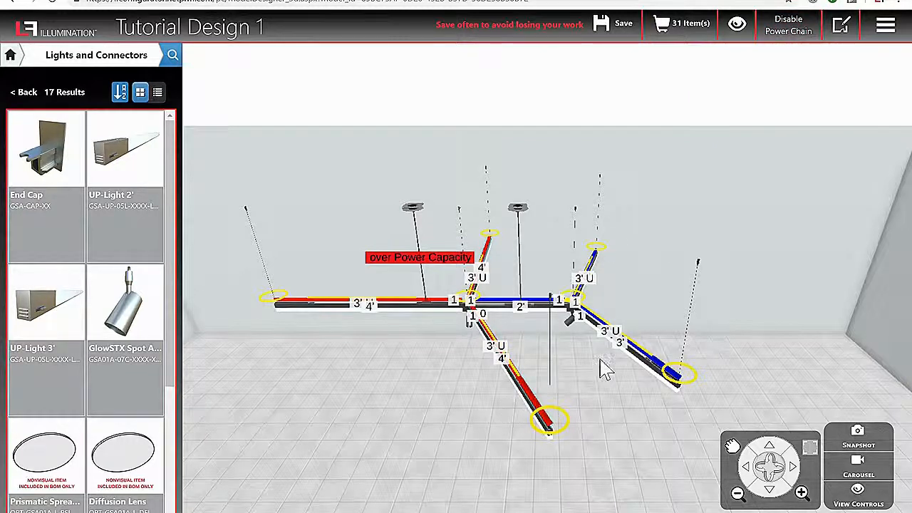
pyautogui.scroll(3, 602, 369)
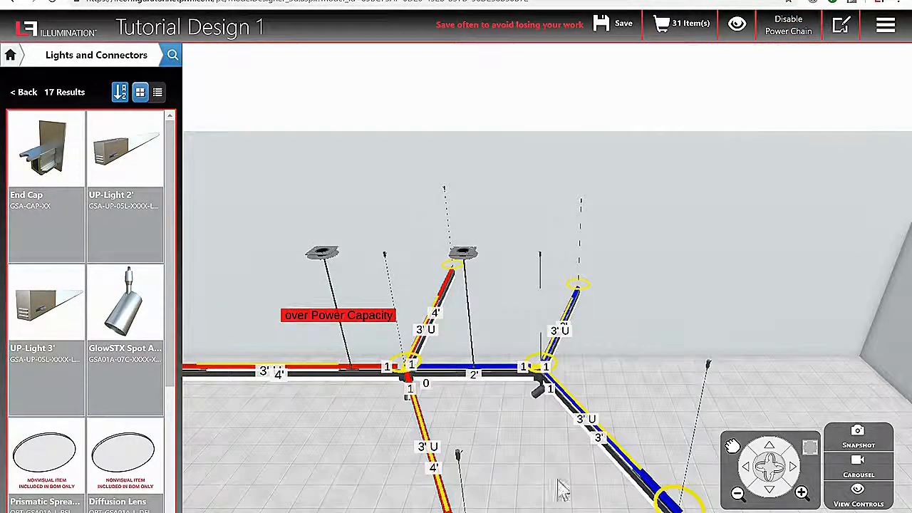
pyautogui.scroll(-3, 563, 427)
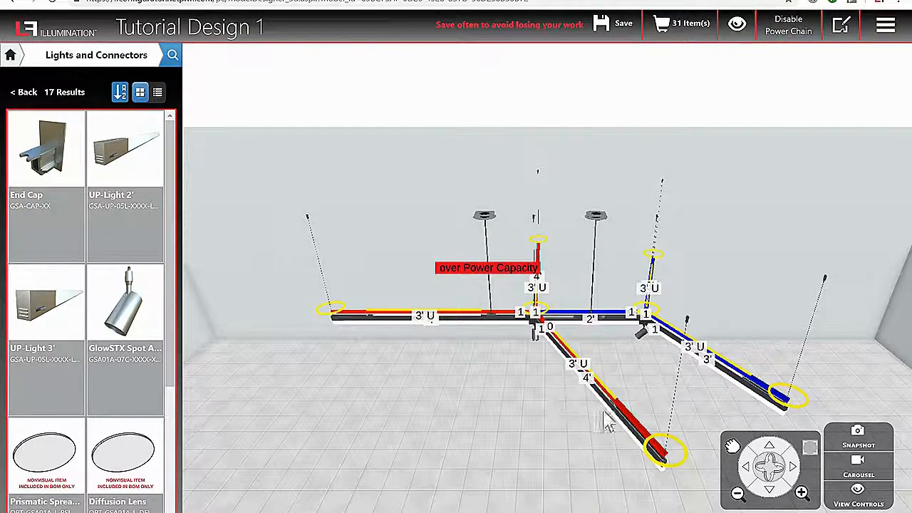
pyautogui.scroll(3, 606, 421)
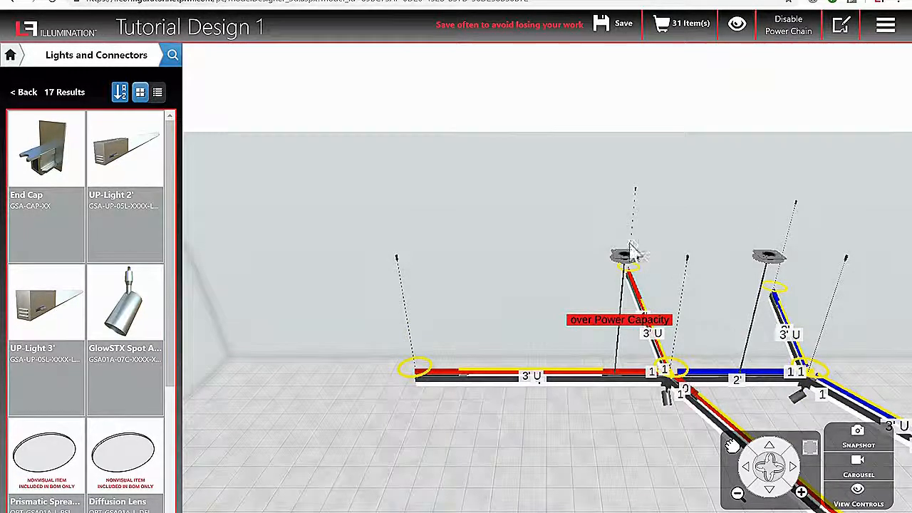
pyautogui.moveTo(605, 435); pyautogui.dragTo(576, 423)
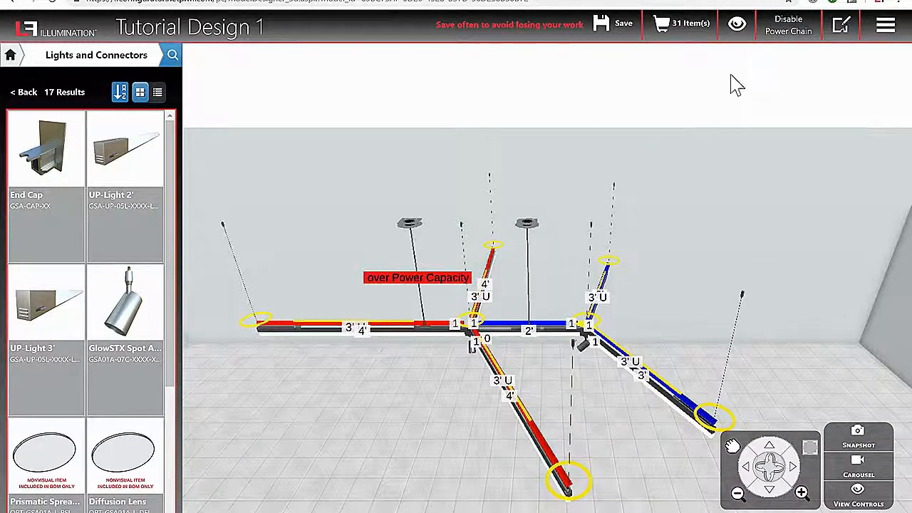
pyautogui.click(784, 32)
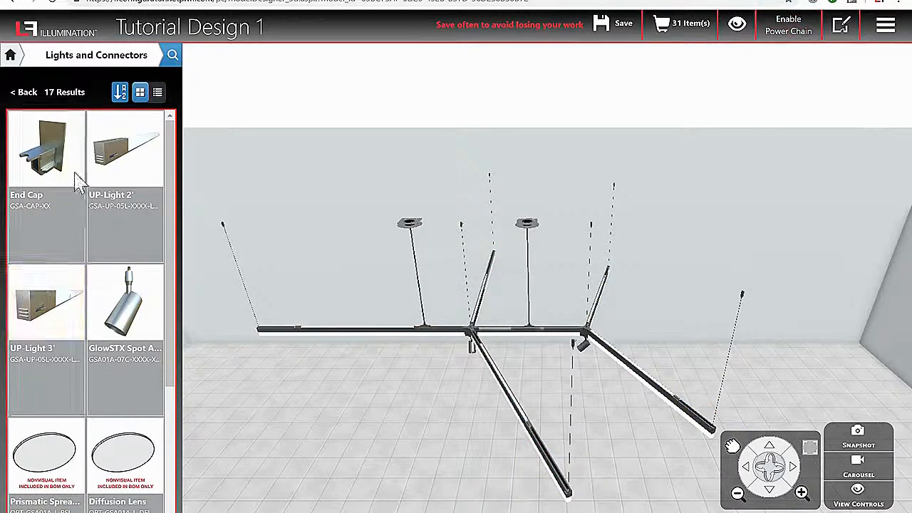
# Add a third Remote Power suspension and arrange the three at the outer 4' light, the rear 4' light and the front 3' light
pyautogui.click(20, 93)
pyautogui.click(69, 141)
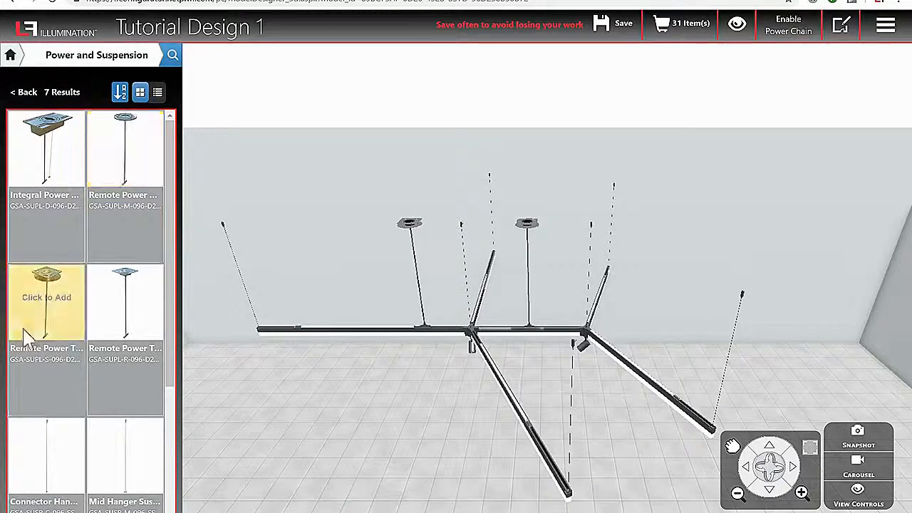
pyautogui.click(47, 291)
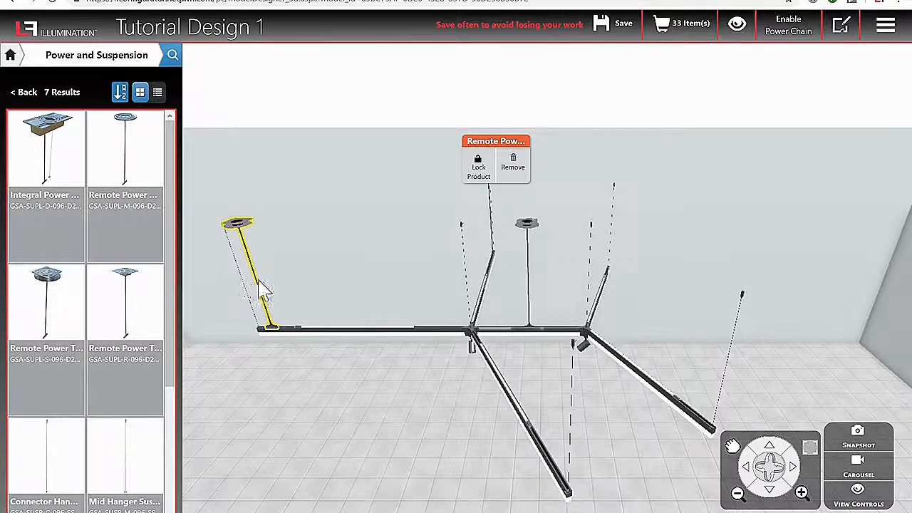
pyautogui.click(264, 289)
pyautogui.click(638, 339)
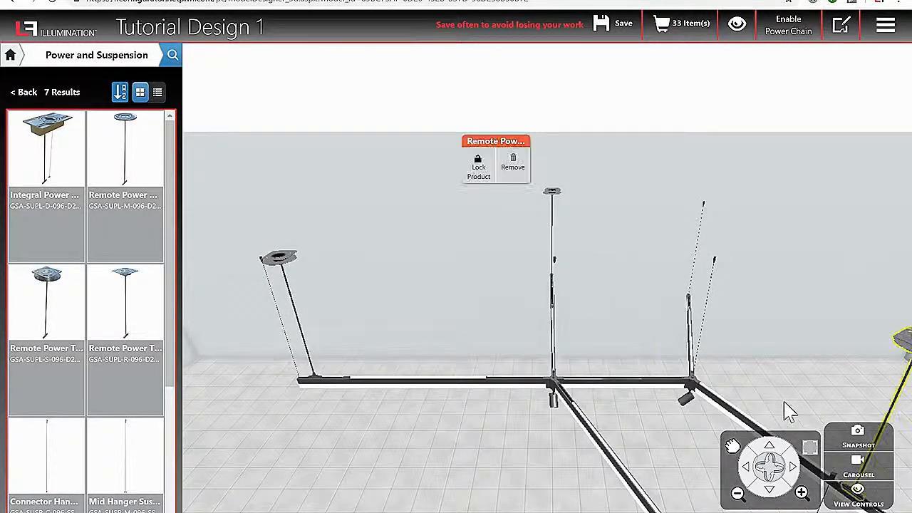
pyautogui.moveTo(811, 437); pyautogui.dragTo(804, 337)
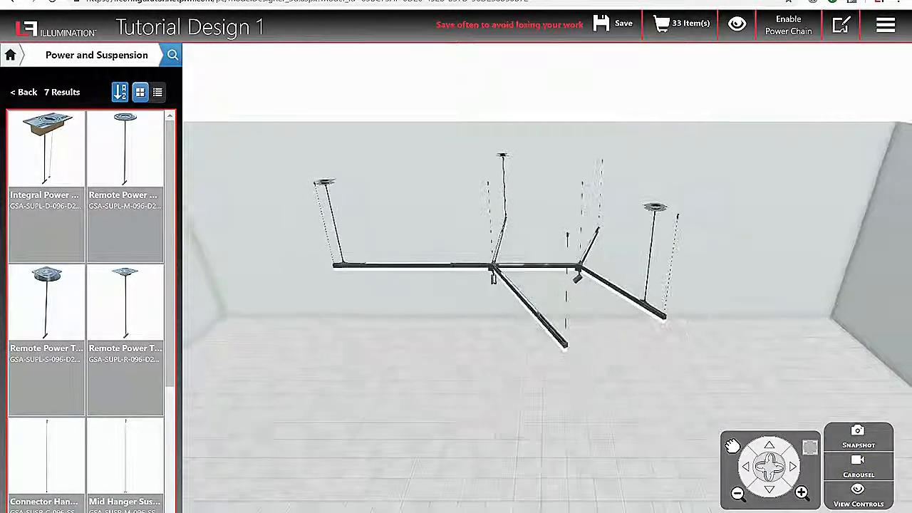
# Check the Power Chain view for capacity and power unit problems with three power suspensions, and turn it off
pyautogui.click(788, 37)
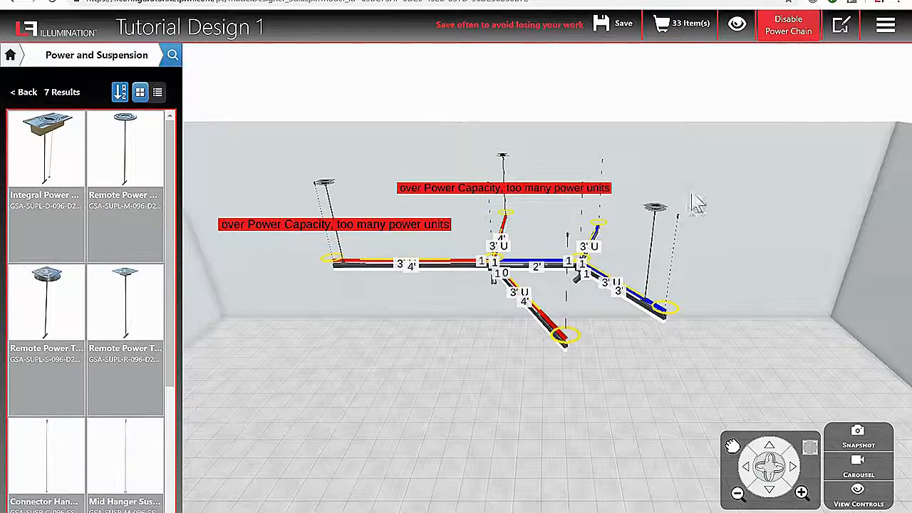
pyautogui.scroll(3, 460, 313)
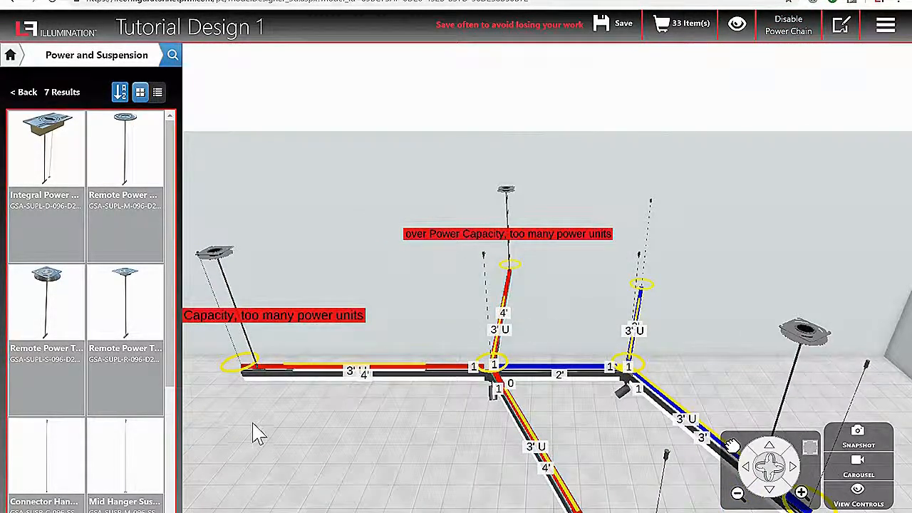
pyautogui.scroll(-1, 261, 427)
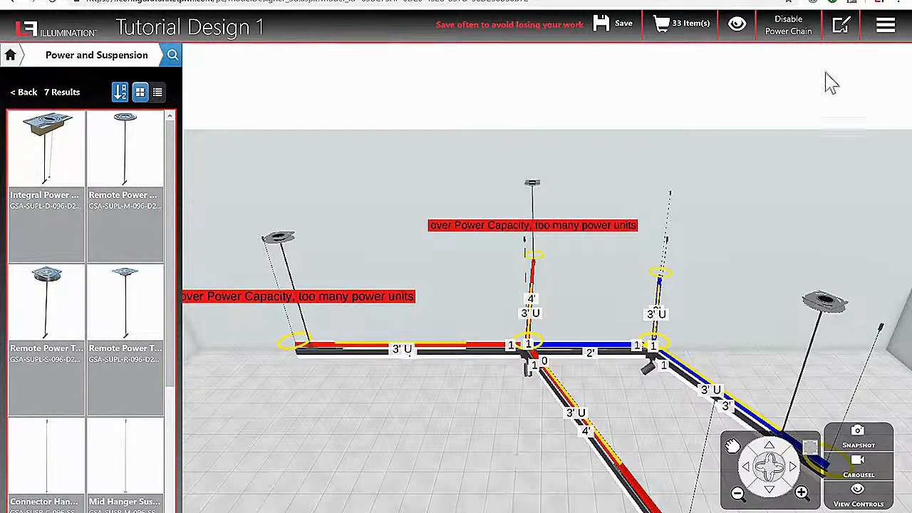
pyautogui.click(788, 28)
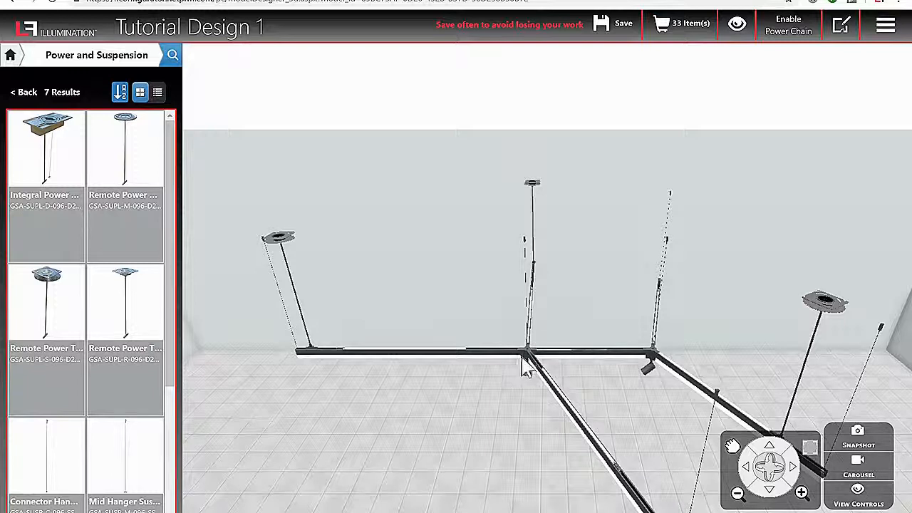
# Select the 4WY Connector and set its dip value to 0
pyautogui.click(529, 353)
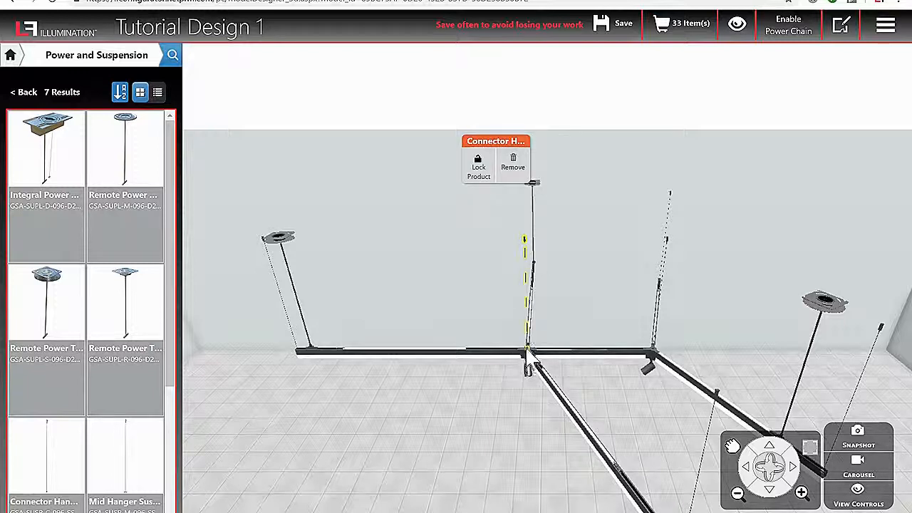
pyautogui.scroll(3, 512, 382)
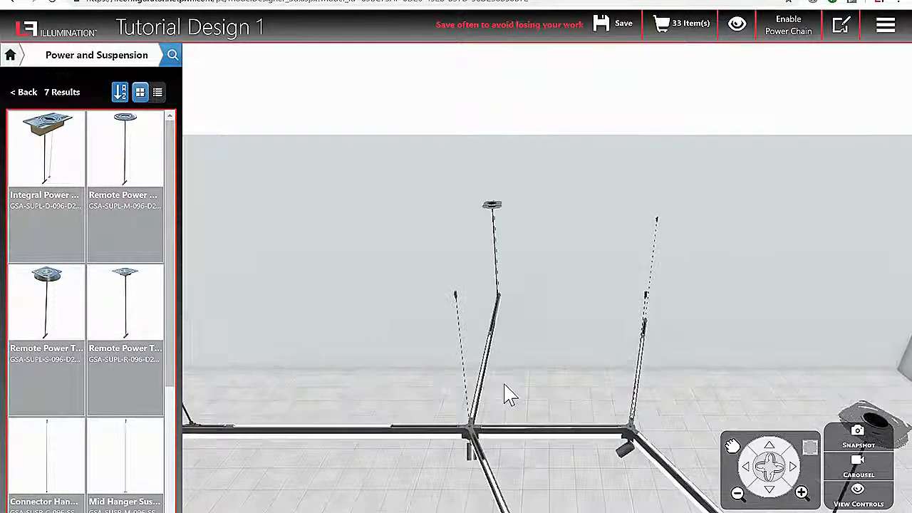
pyautogui.click(473, 431)
pyautogui.click(582, 171)
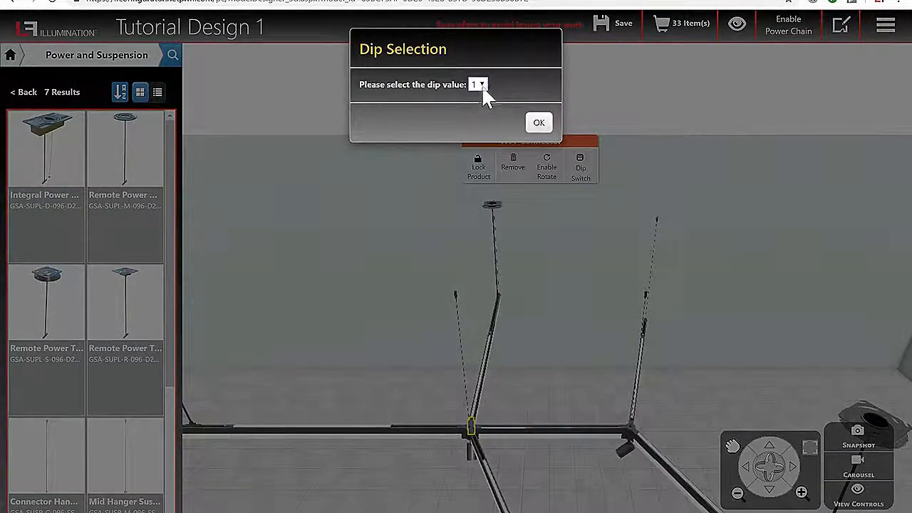
pyautogui.click(539, 123)
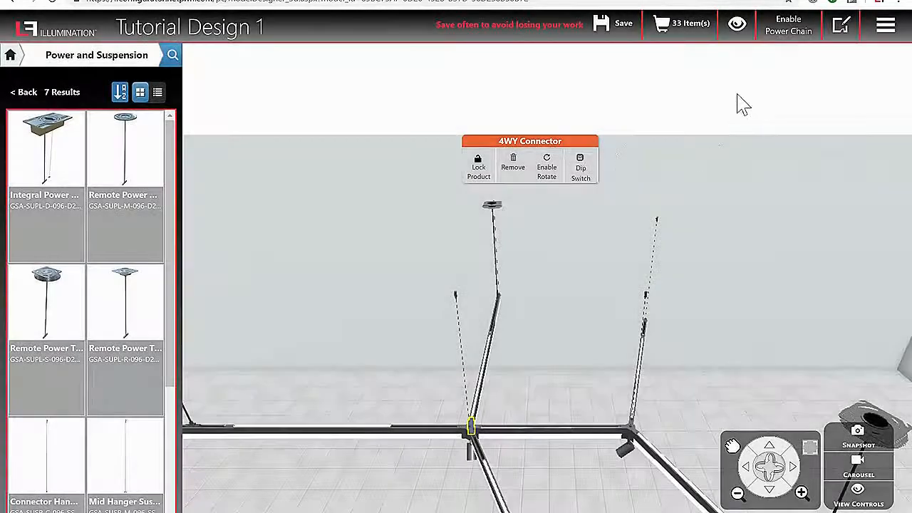
# Enable the Power Chain view and examine the separate circuits around the 4WY Connector and along each light run
pyautogui.click(799, 23)
pyautogui.scroll(-5, 568, 436)
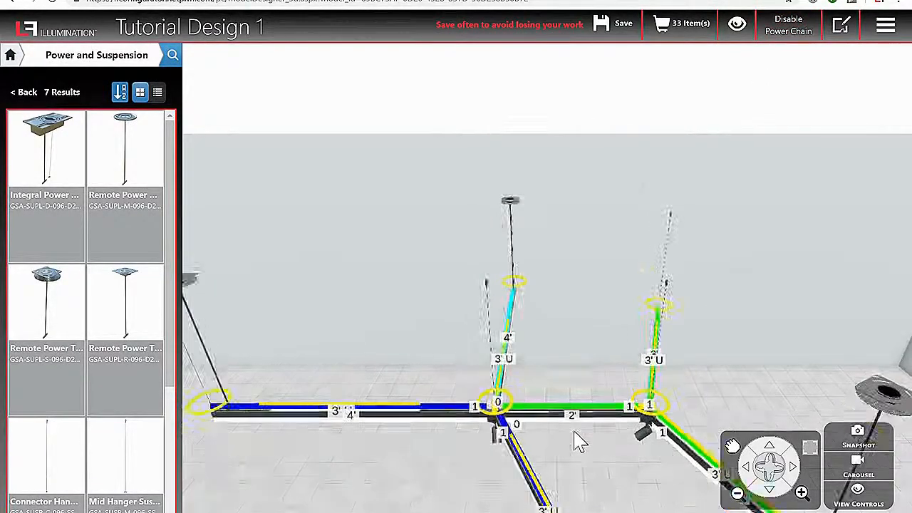
pyautogui.moveTo(563, 434); pyautogui.dragTo(548, 422)
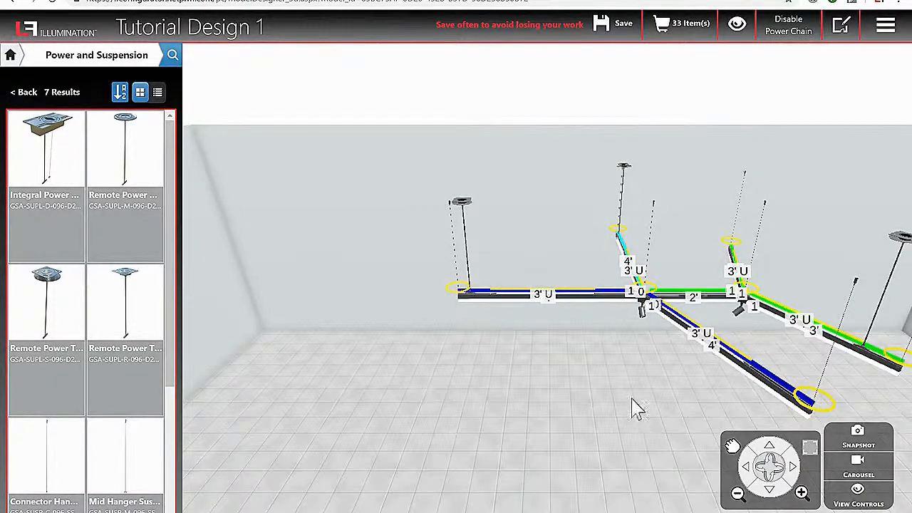
pyautogui.moveTo(633, 407); pyautogui.dragTo(546, 403)
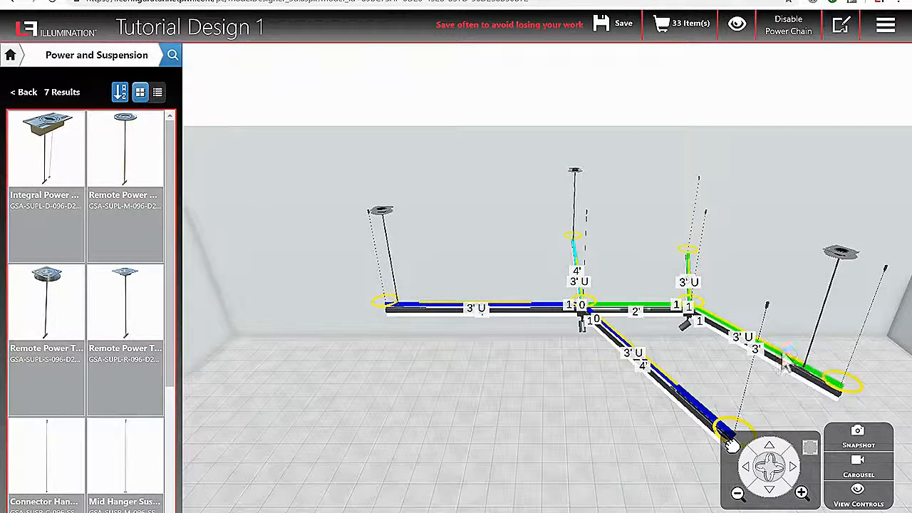
pyautogui.scroll(8, 499, 374)
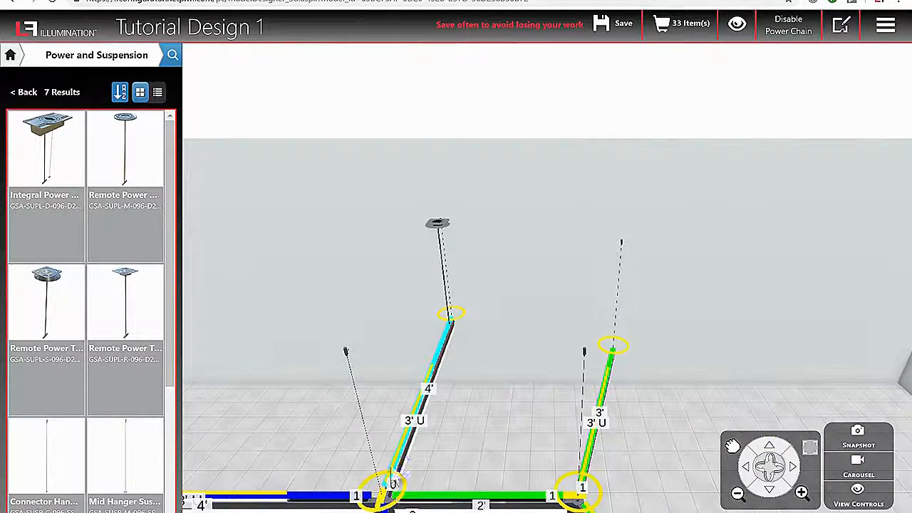
pyautogui.scroll(-8, 527, 350)
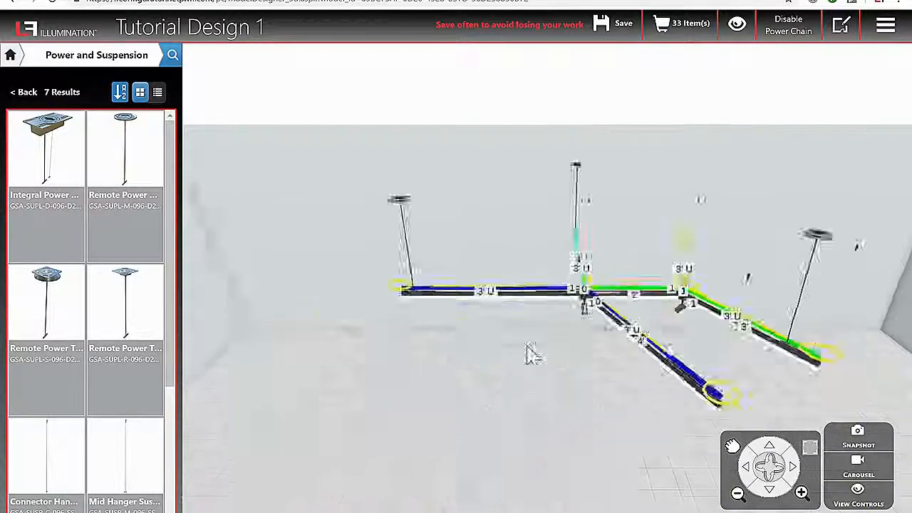
pyautogui.scroll(-3, 530, 318)
pyautogui.scroll(1, 532, 305)
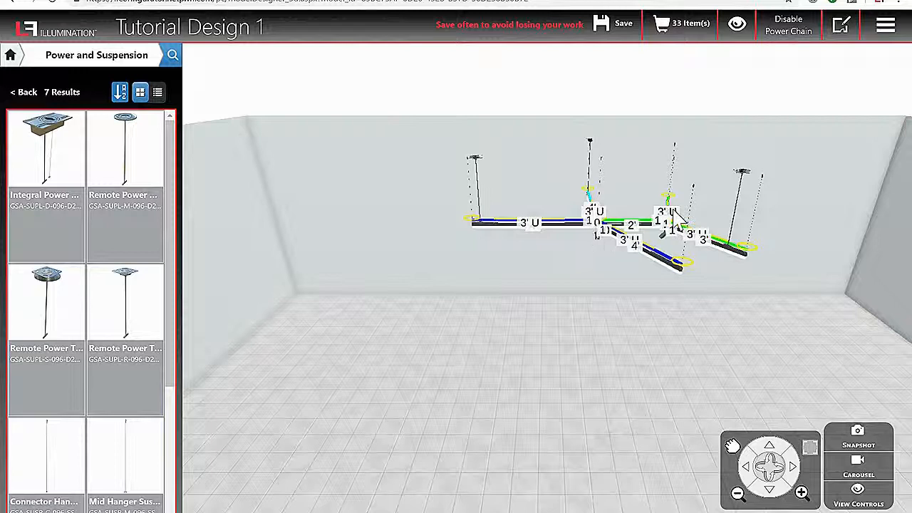
pyautogui.moveTo(466, 325); pyautogui.dragTo(434, 349)
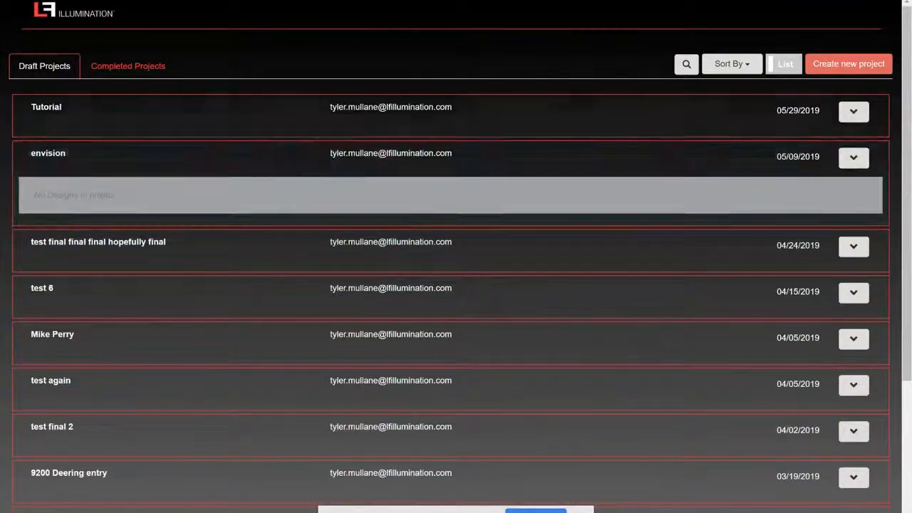
# Expand the Tutorial draft project and review the Bill of Materials of Tutorial Design #1, closing it when done
pyautogui.click(451, 115)
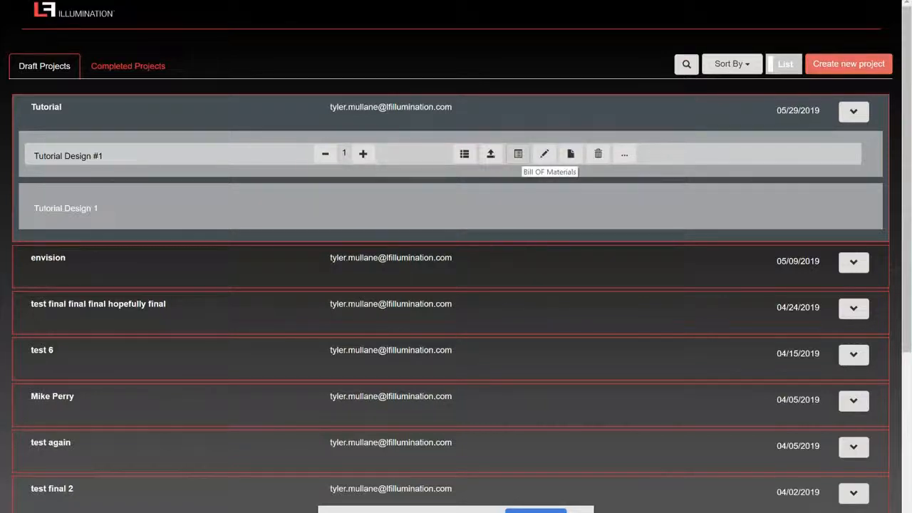
pyautogui.click(518, 154)
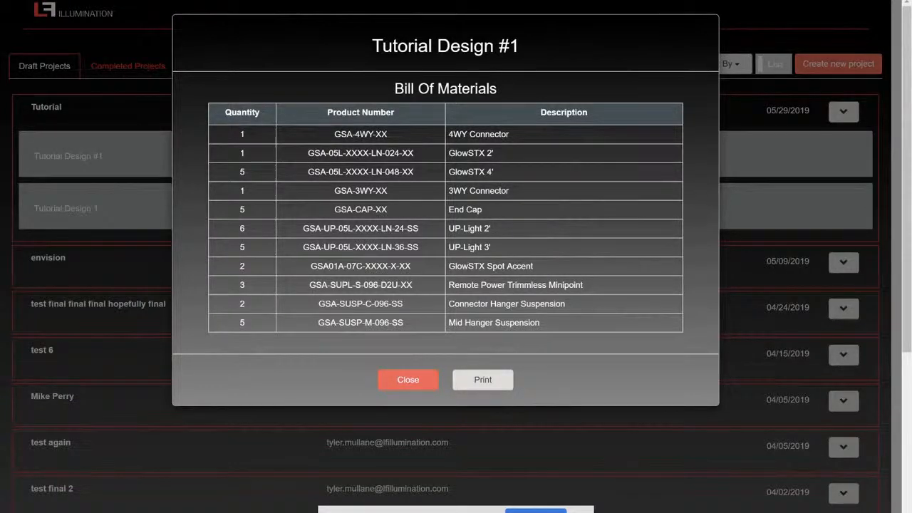
pyautogui.click(408, 379)
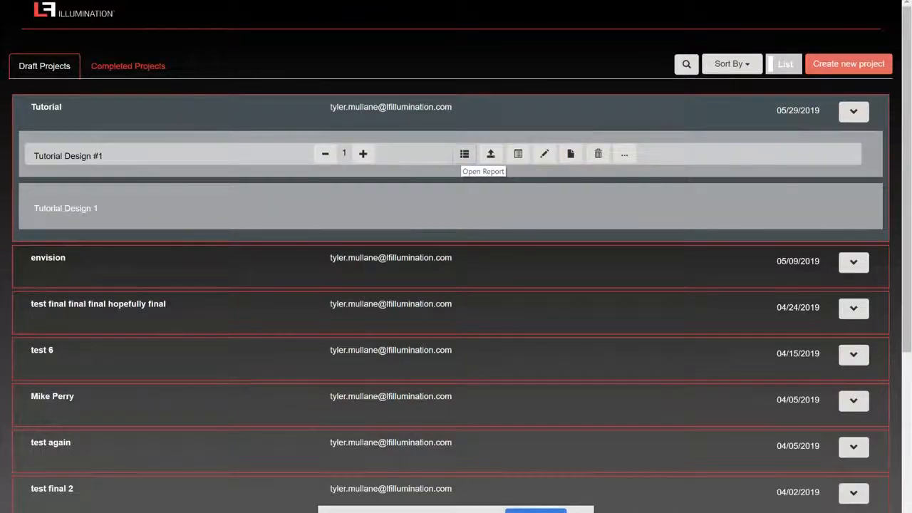
# Generate the report for Tutorial Design #1 and open the downloaded document to review its product list and layout plan
pyautogui.click(464, 154)
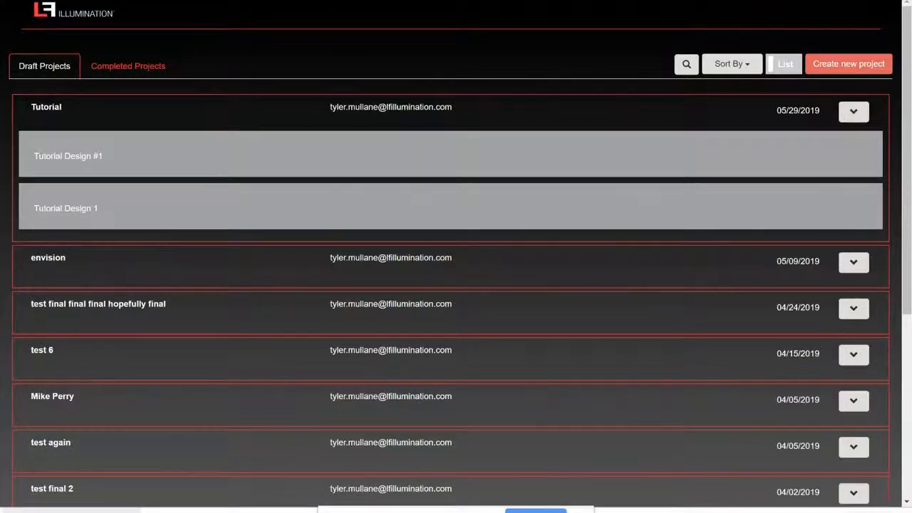
pyautogui.click(75, 512)
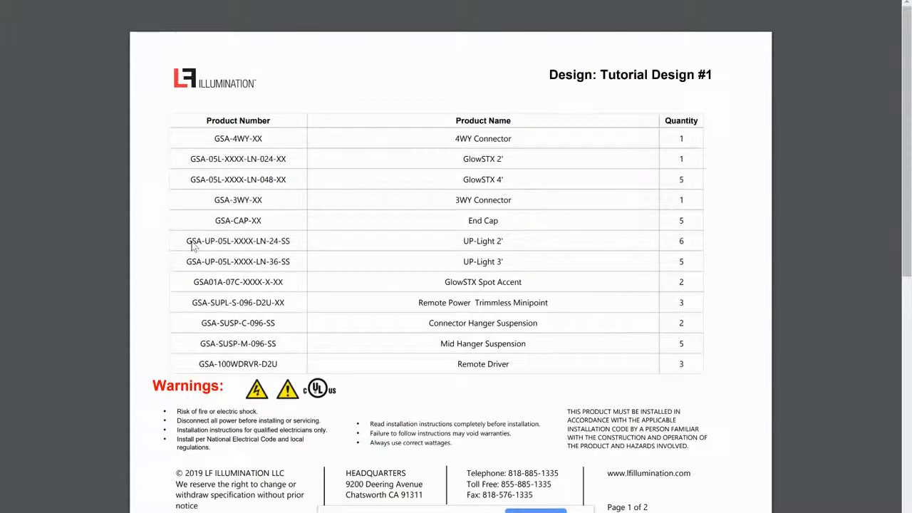
pyautogui.scroll(-7, 192, 246)
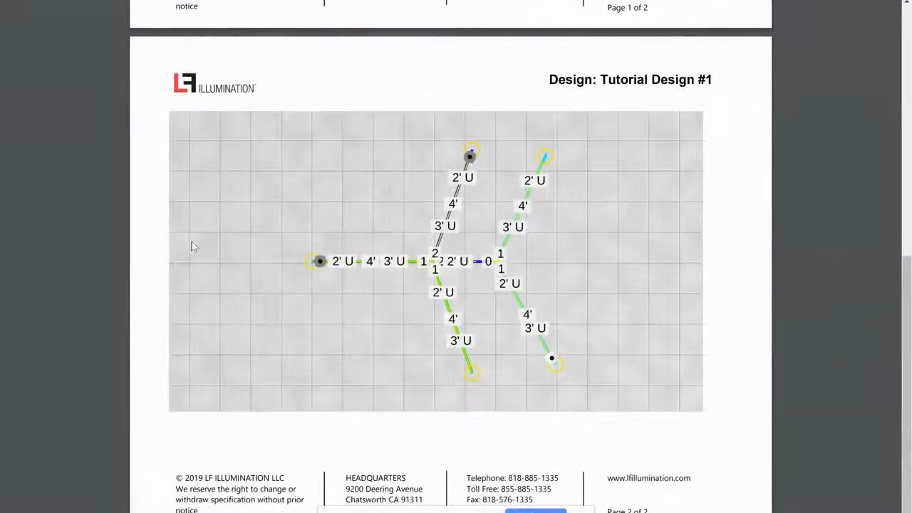